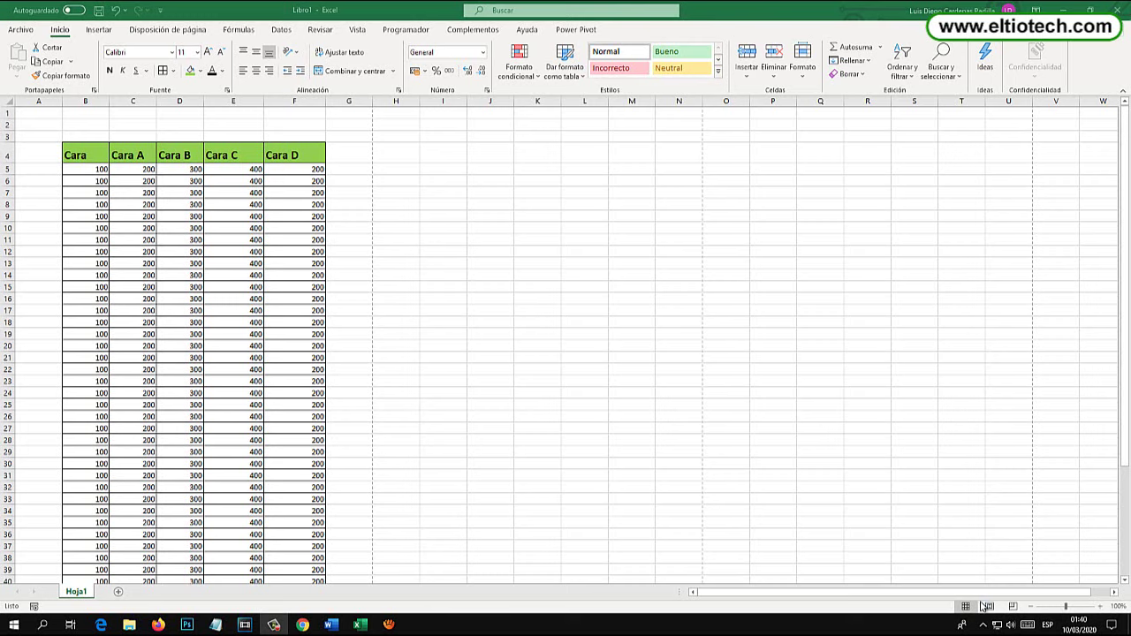
- Switch to Page Layout view and type EL TIO TECH in the centre header section
key(super+plus)
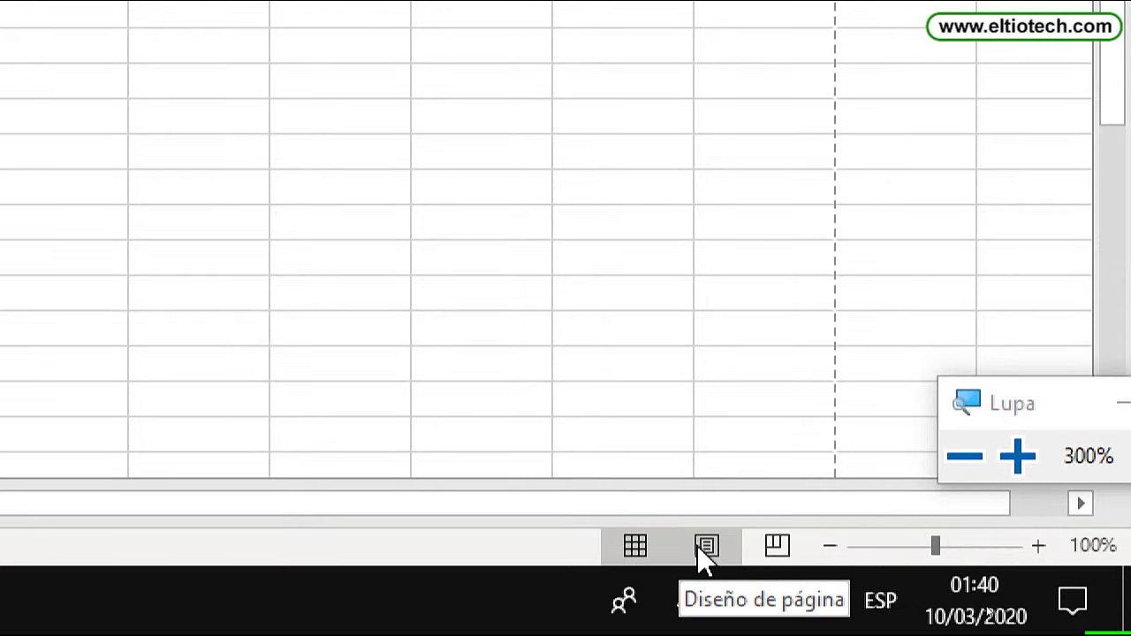
click(697, 546)
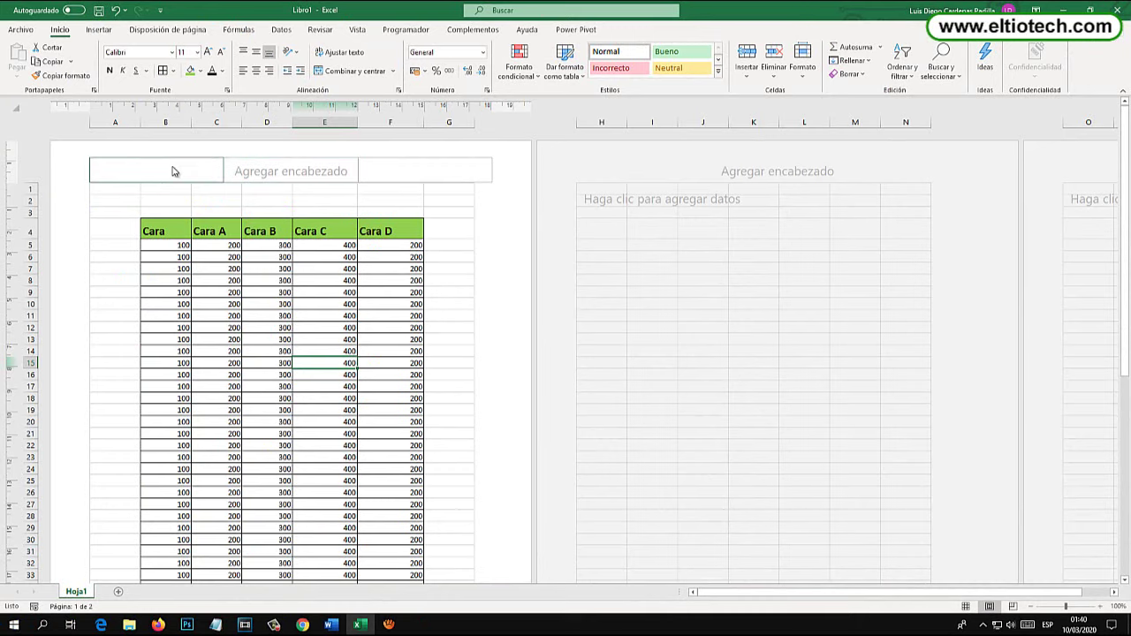
key(super+plus)
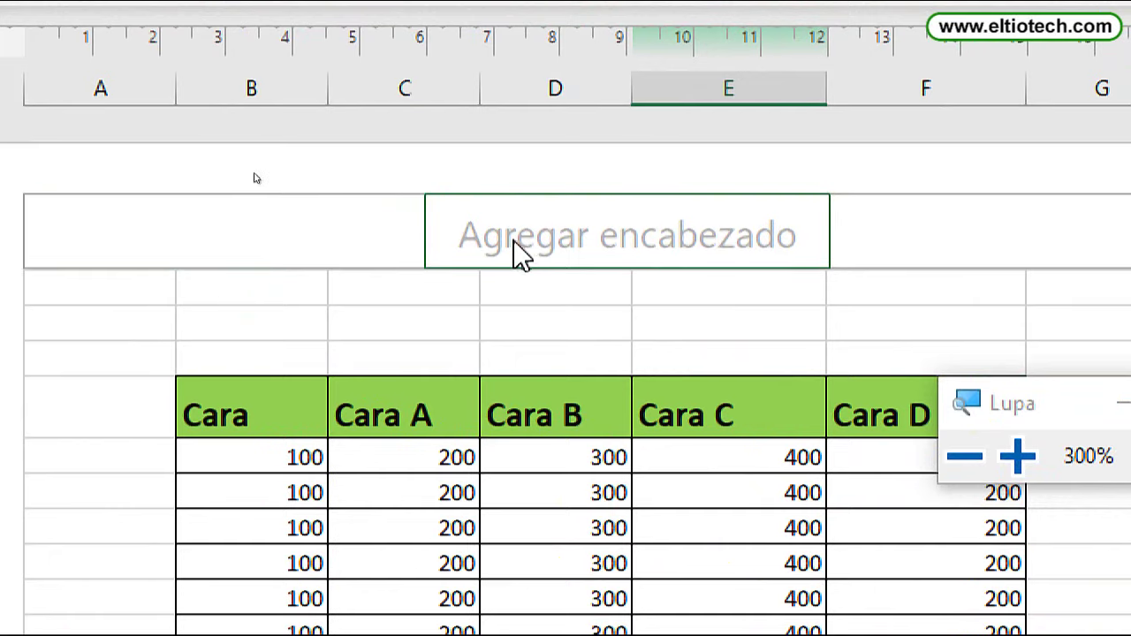
click(521, 244)
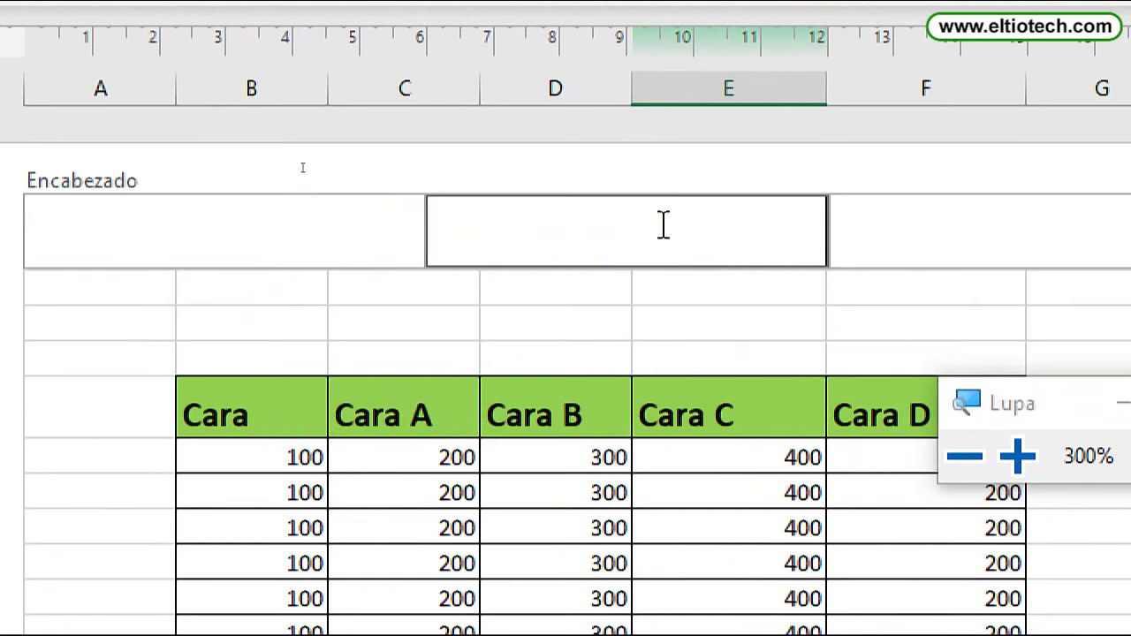
text(EL TIO TE)
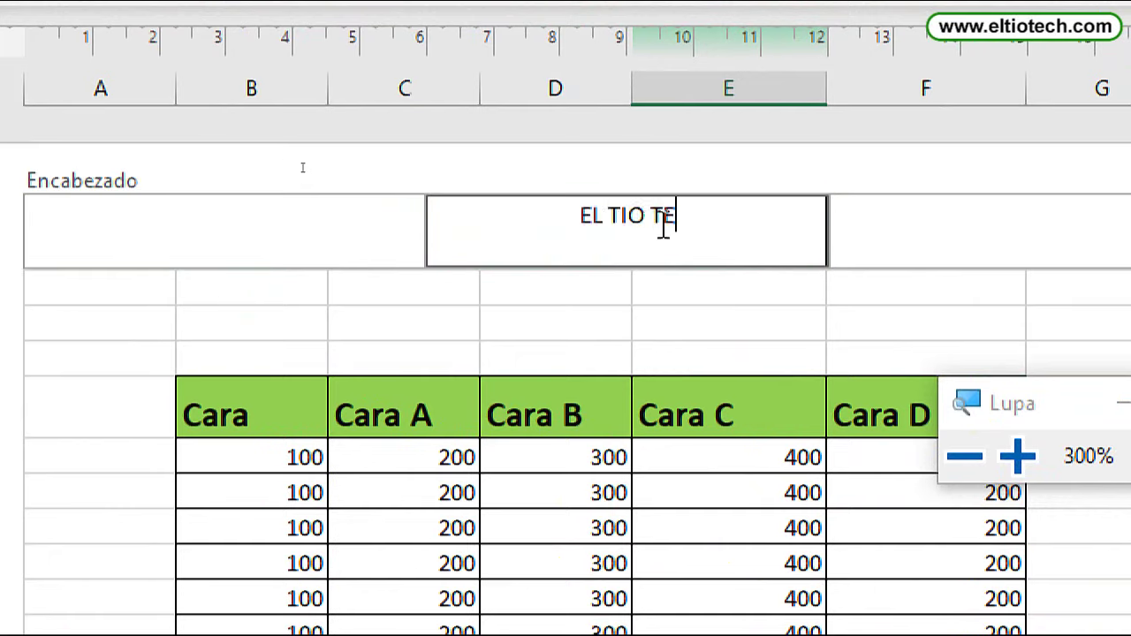
text(CH)
- Make the header text EL TIO TECH bold and enlarge it to 28 pt
drag(316, 165, 228, 165)
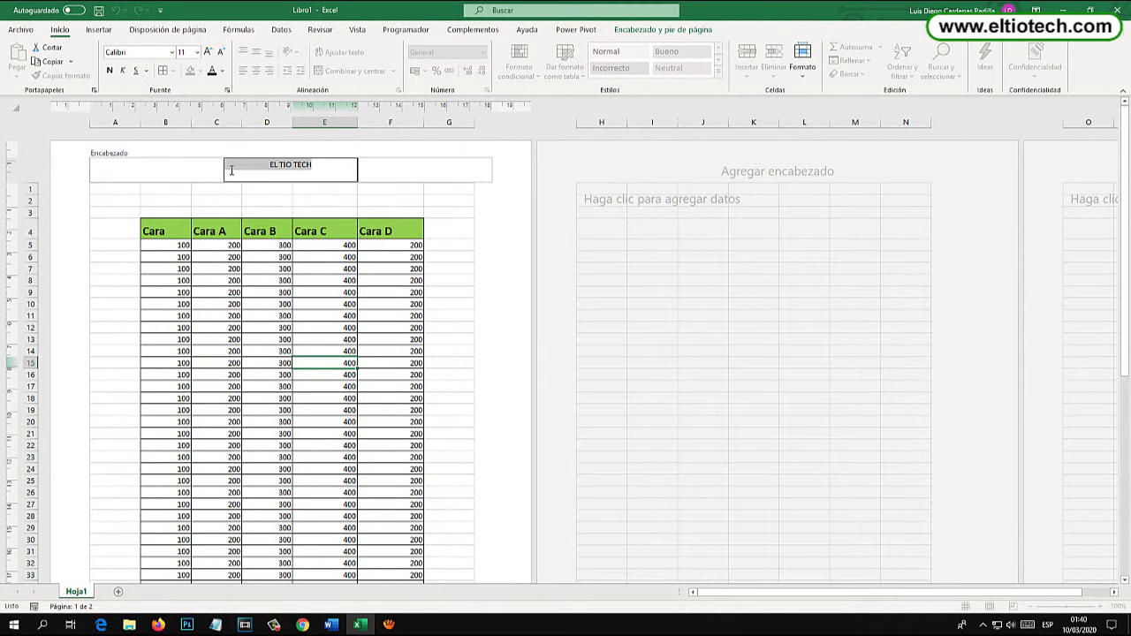
click(204, 52)
click(205, 52)
click(205, 53)
click(205, 52)
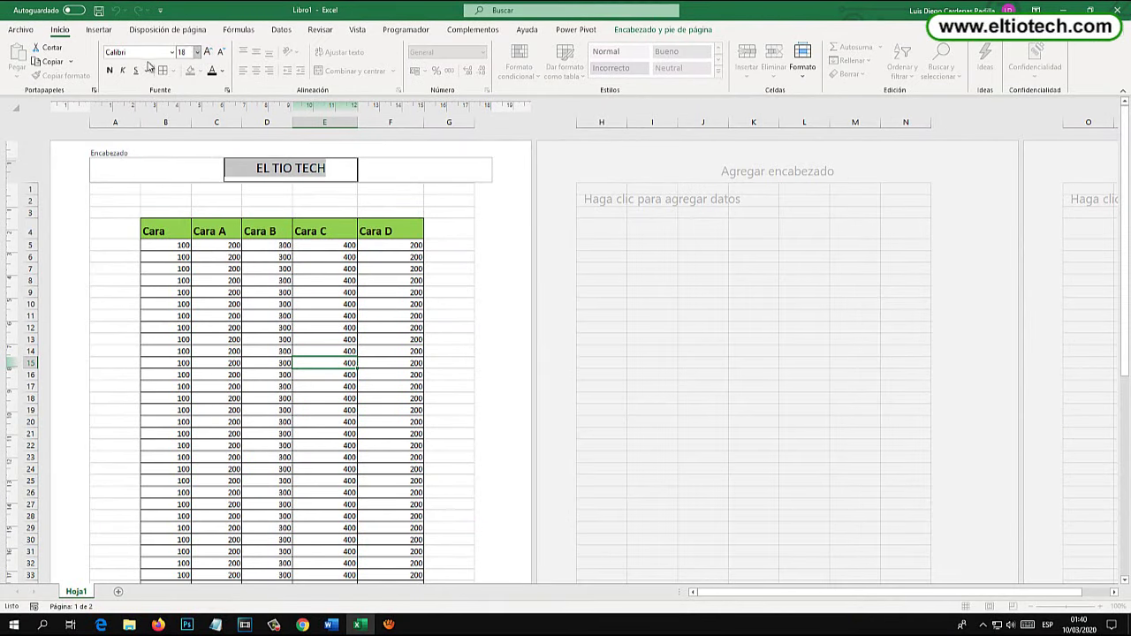
click(109, 70)
click(205, 52)
click(205, 52)
click(204, 53)
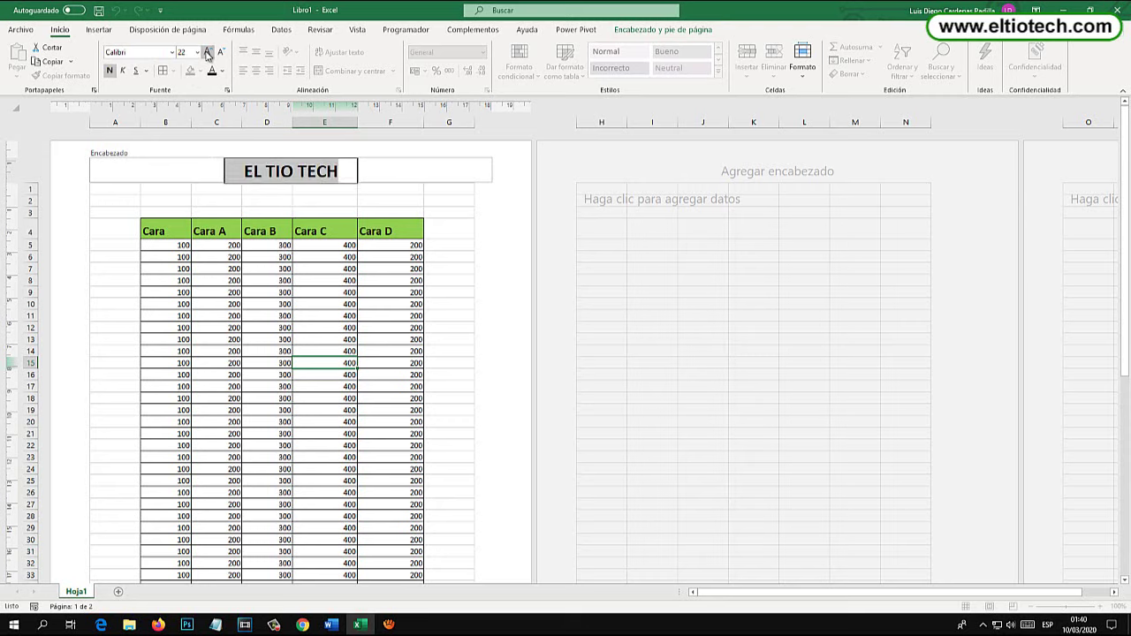
click(205, 52)
click(205, 52)
- Insert two blank lines above the header text to push it down the page
click(239, 173)
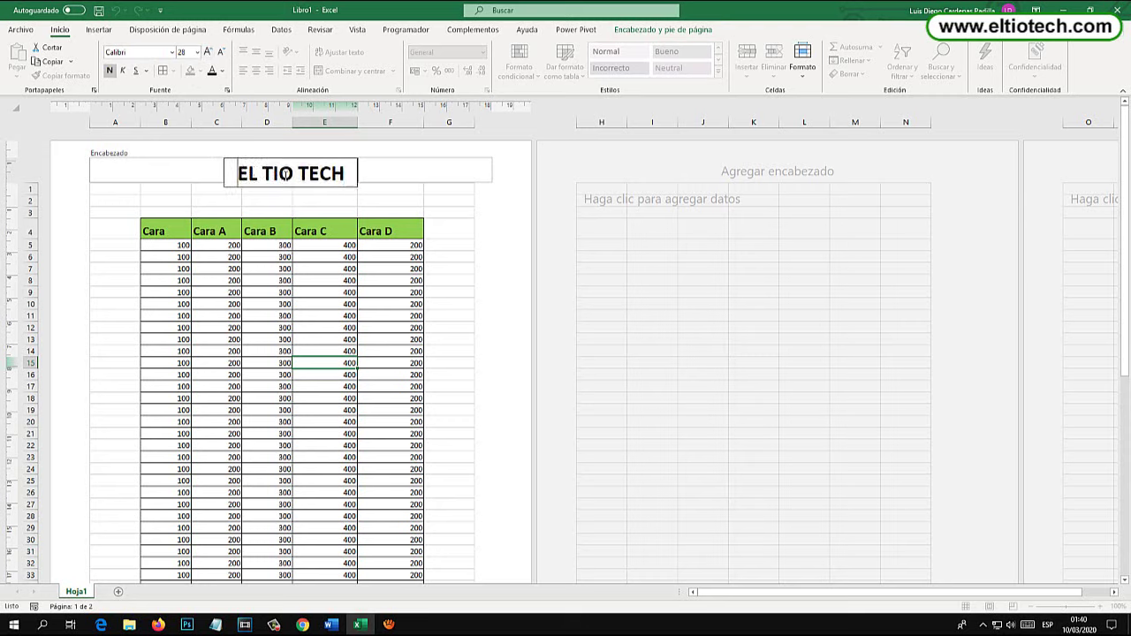
key(Return)
key(Return)
key(Return)
key(Return)
key(Return)
key(Return)
key(Return)
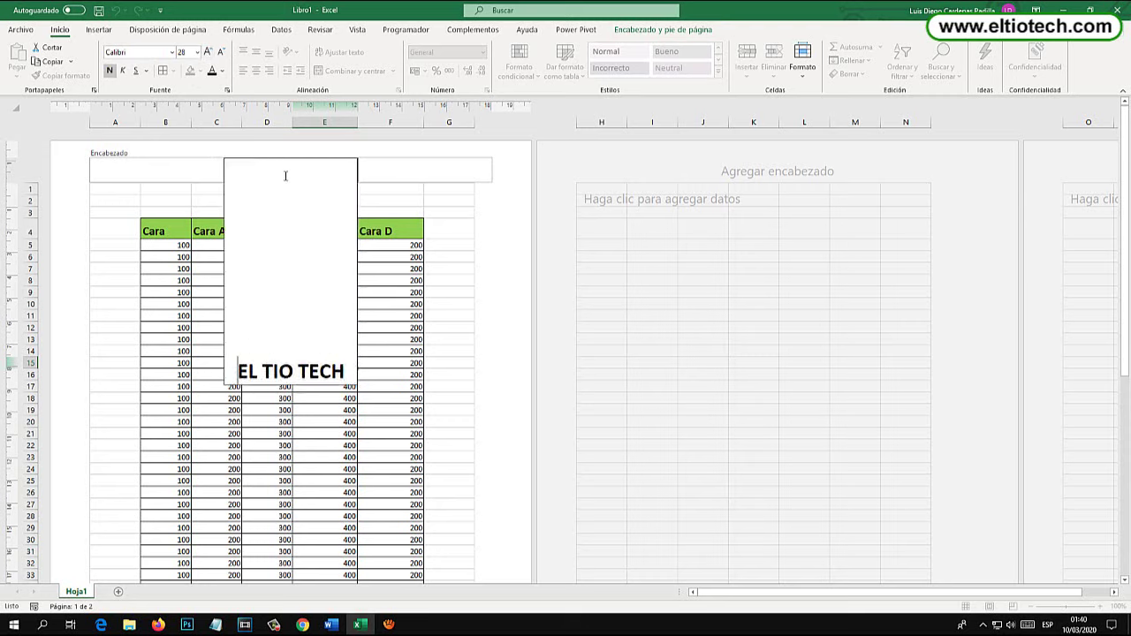
key(Return)
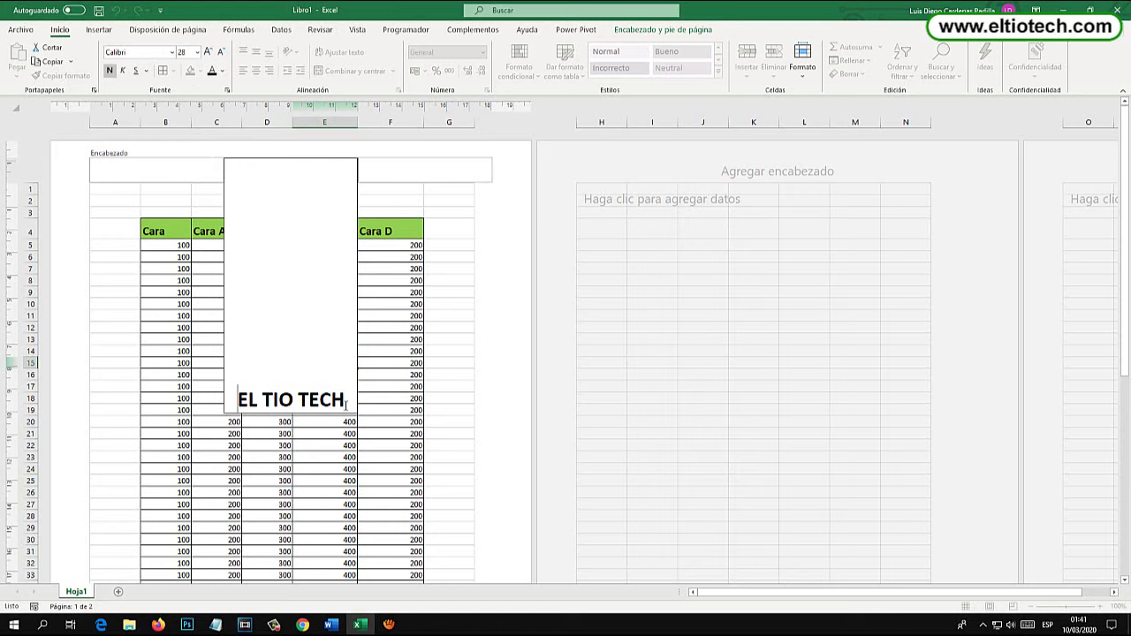
- Enlarge the header text to 72 pt, colour it grey, and exit the header
drag(347, 405, 223, 399)
click(206, 53)
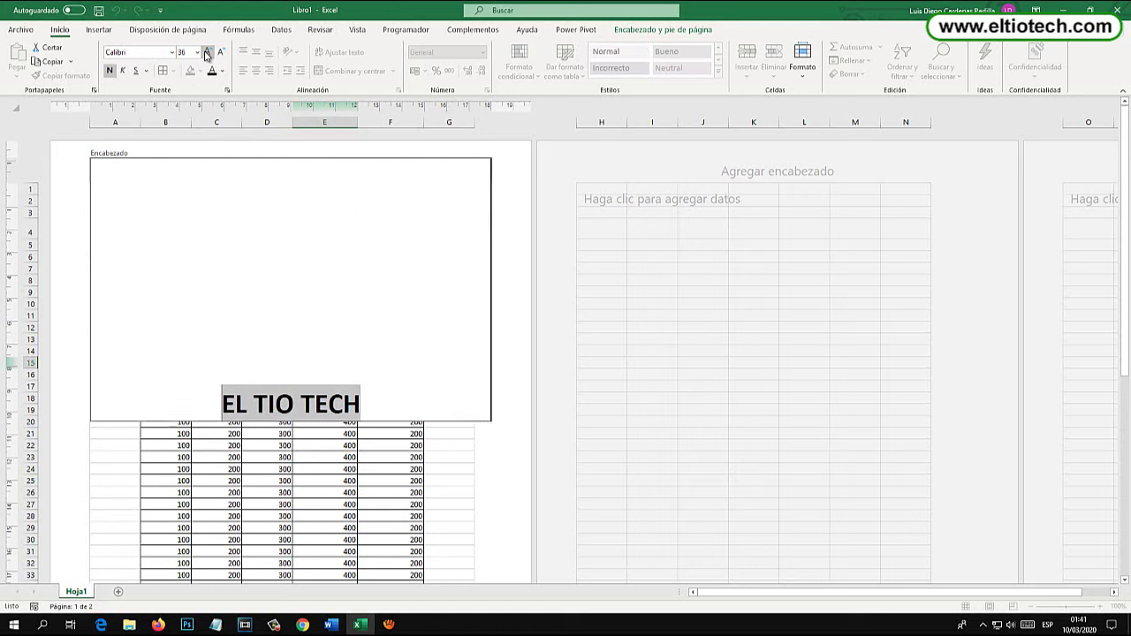
click(207, 53)
click(207, 53)
click(222, 71)
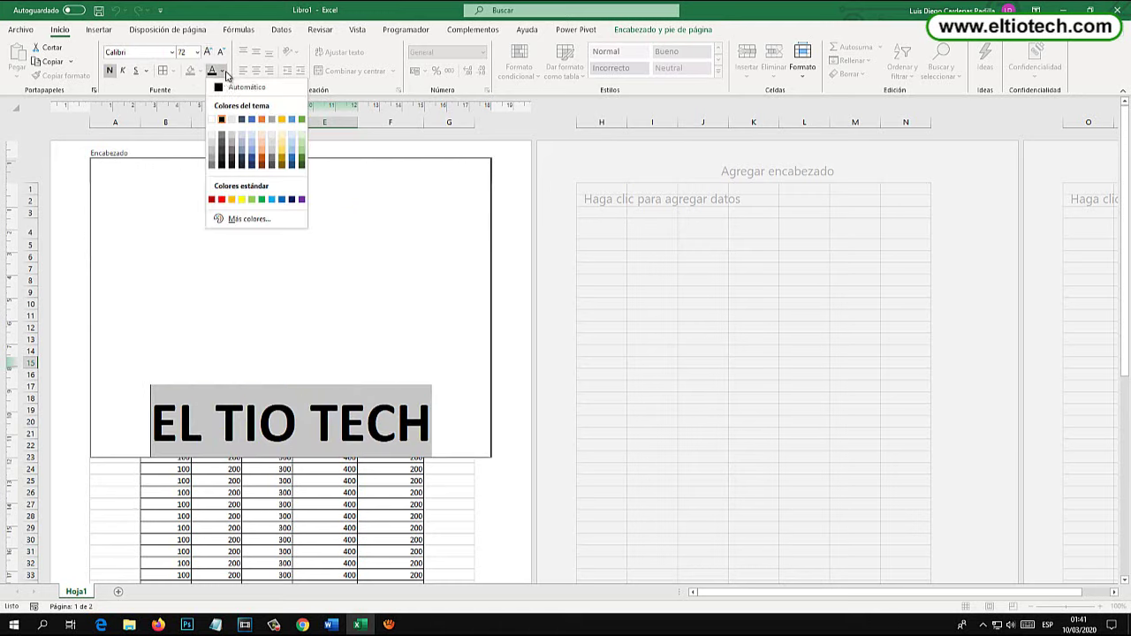
click(213, 164)
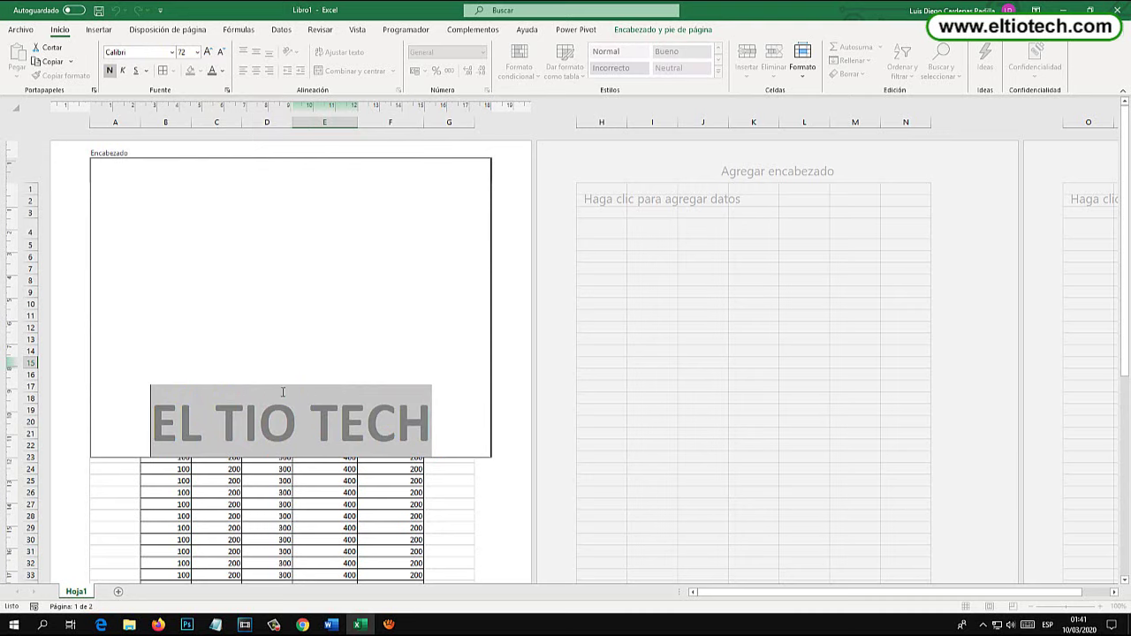
key(Escape)
click(355, 509)
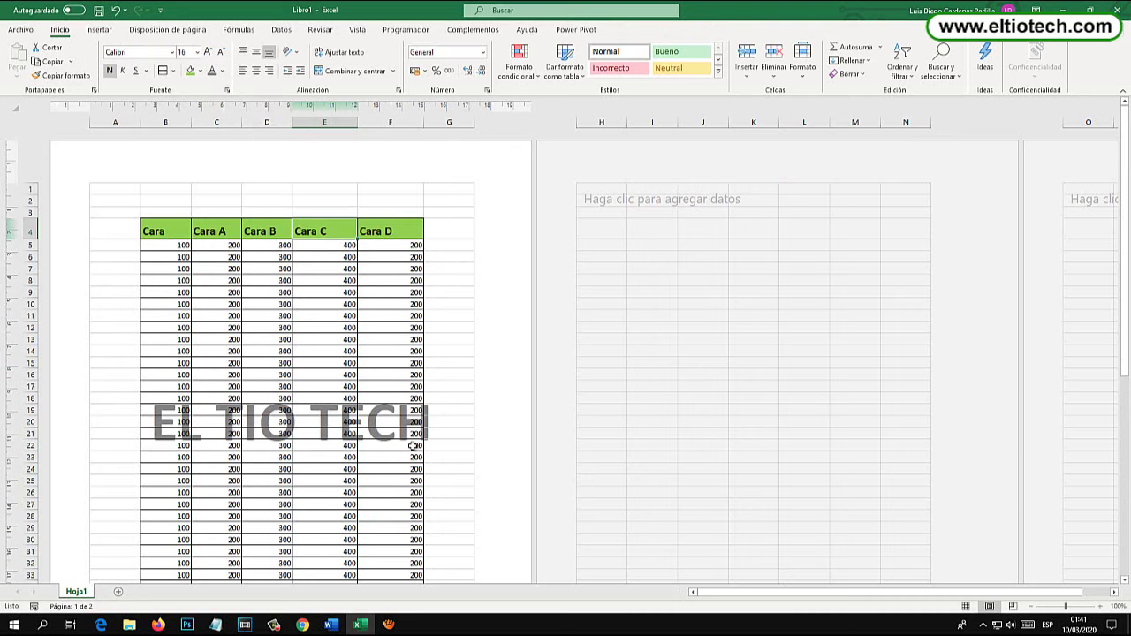
scroll(412, 446, down, 10)
scroll(342, 438, up, 10)
scroll(342, 437, down, 3)
scroll(303, 434, down, 10)
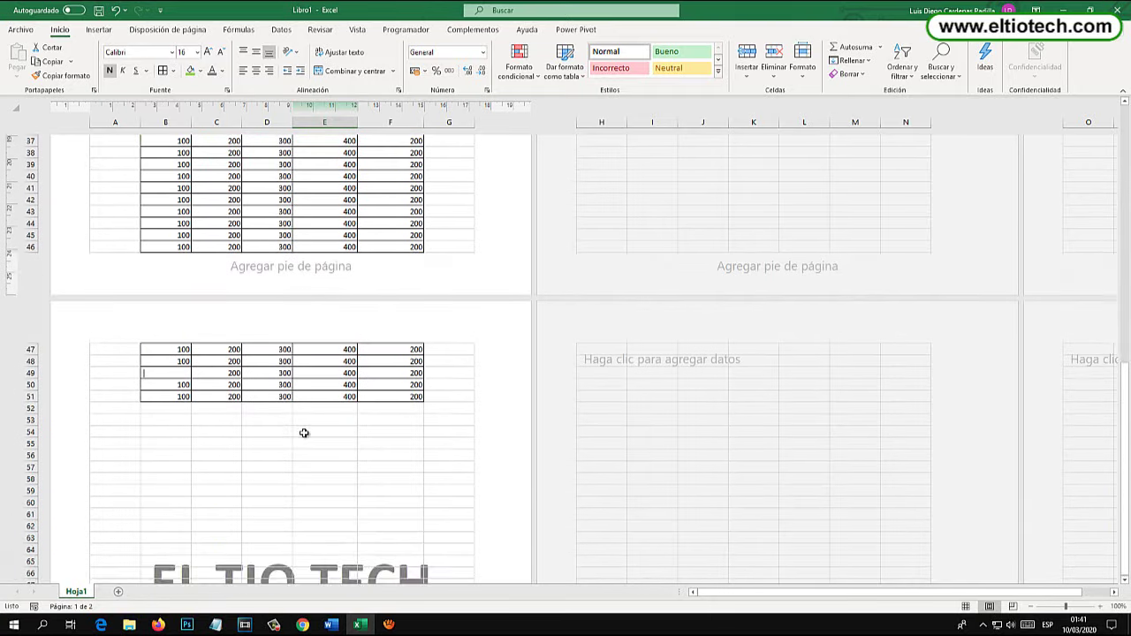
scroll(303, 434, up, 5)
scroll(303, 434, down, 12)
scroll(309, 421, down, 10)
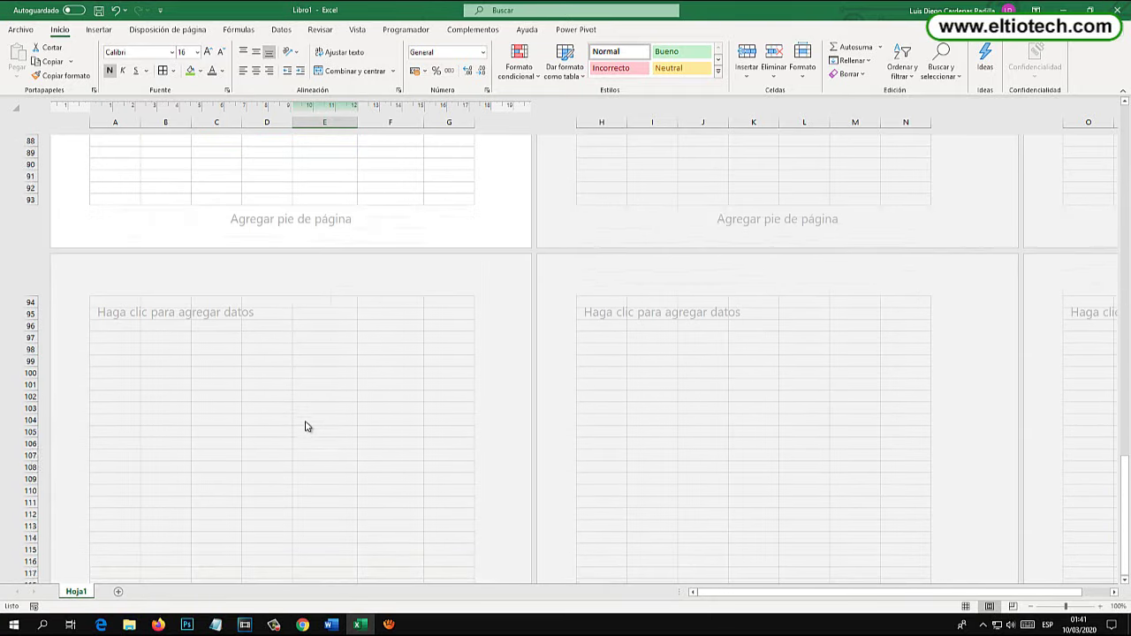
scroll(305, 422, up, 5)
scroll(305, 426, up, 15)
scroll(305, 426, up, 10)
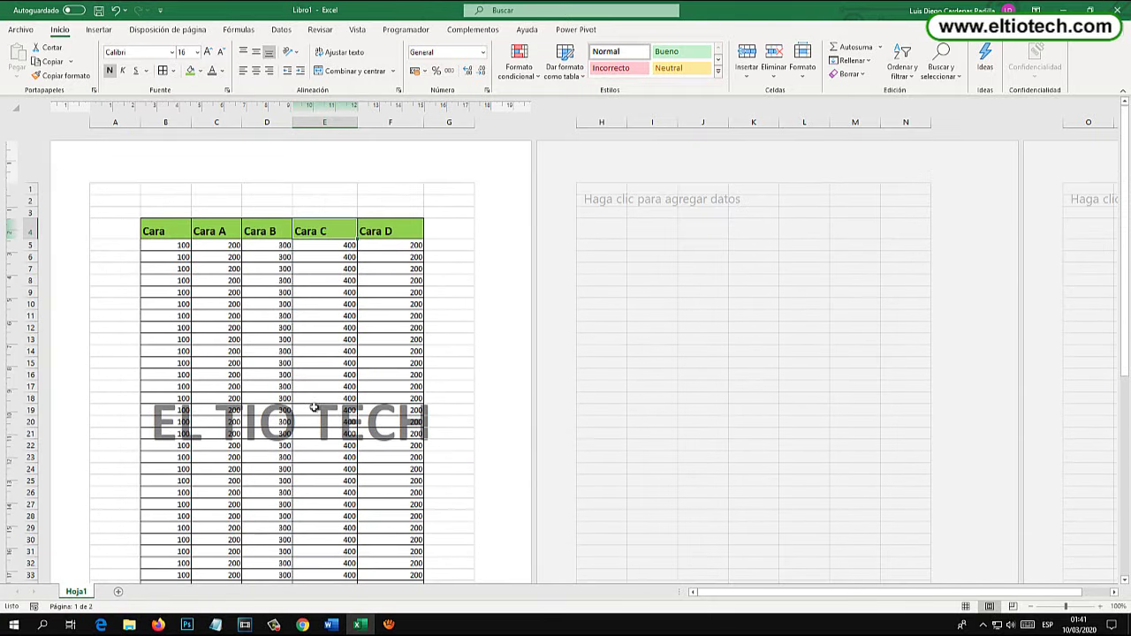
double_click(266, 421)
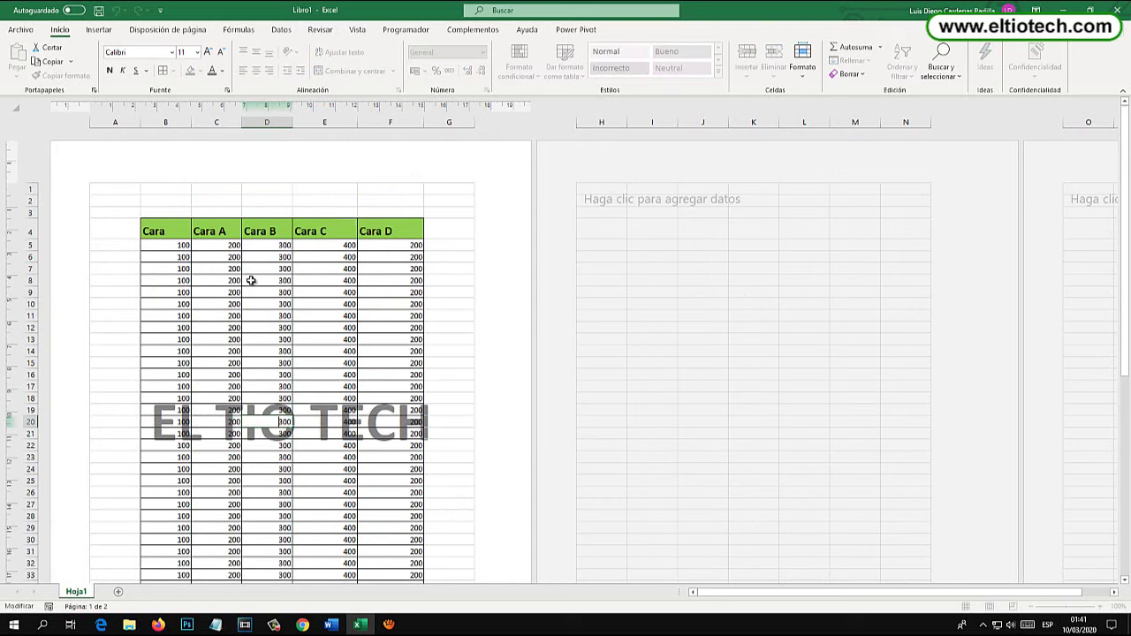
- Recolour the EL TIO TECH watermark text light green
click(277, 177)
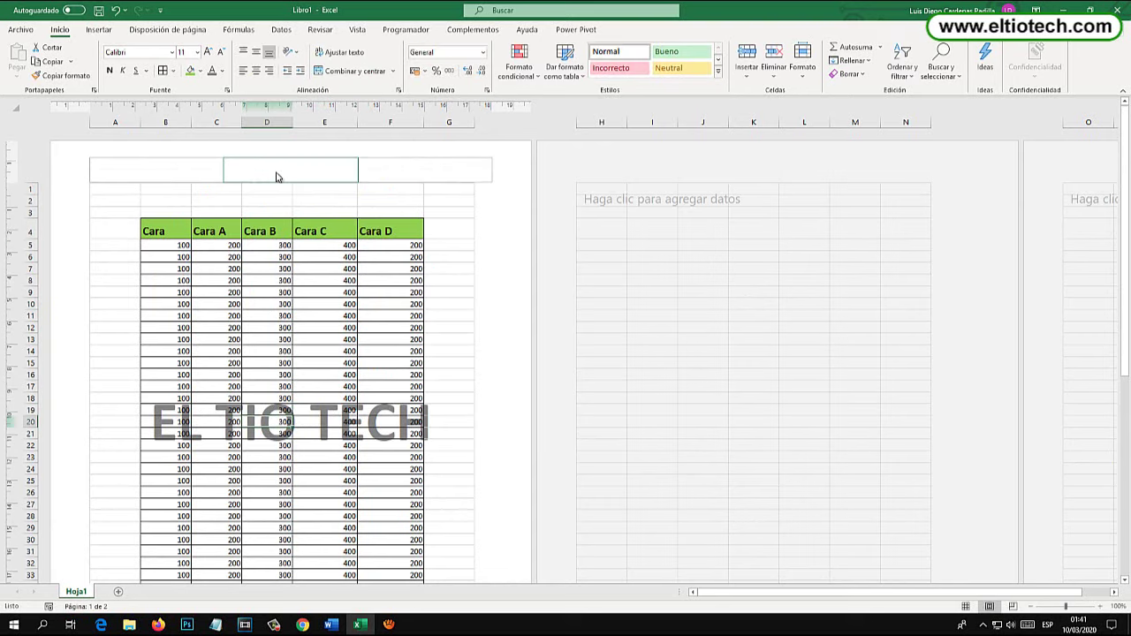
drag(427, 418, 150, 421)
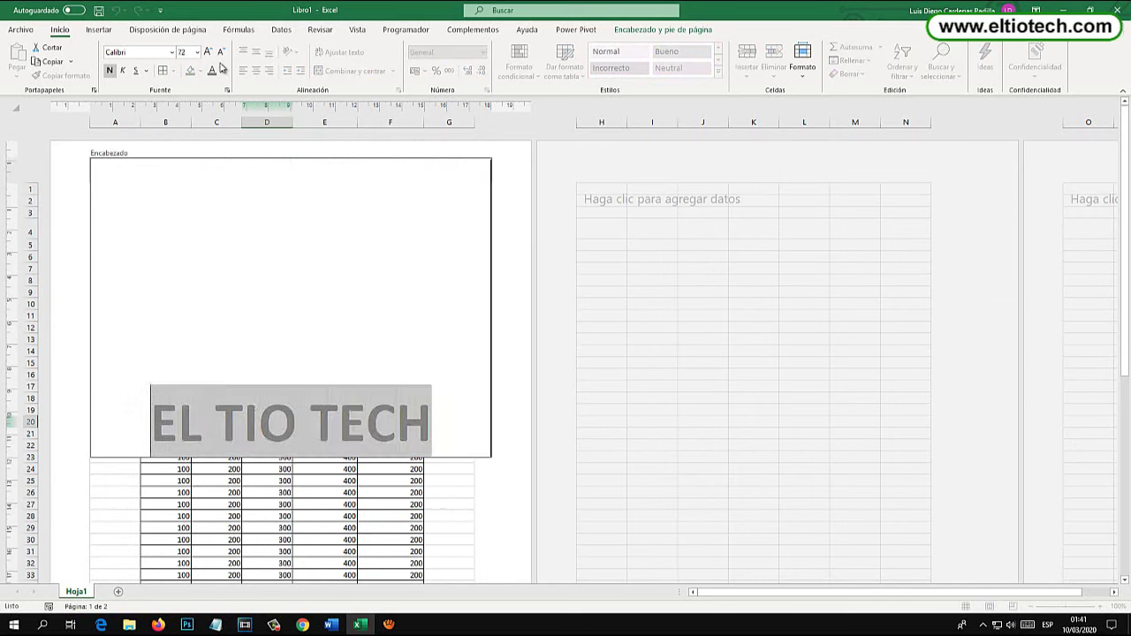
click(223, 74)
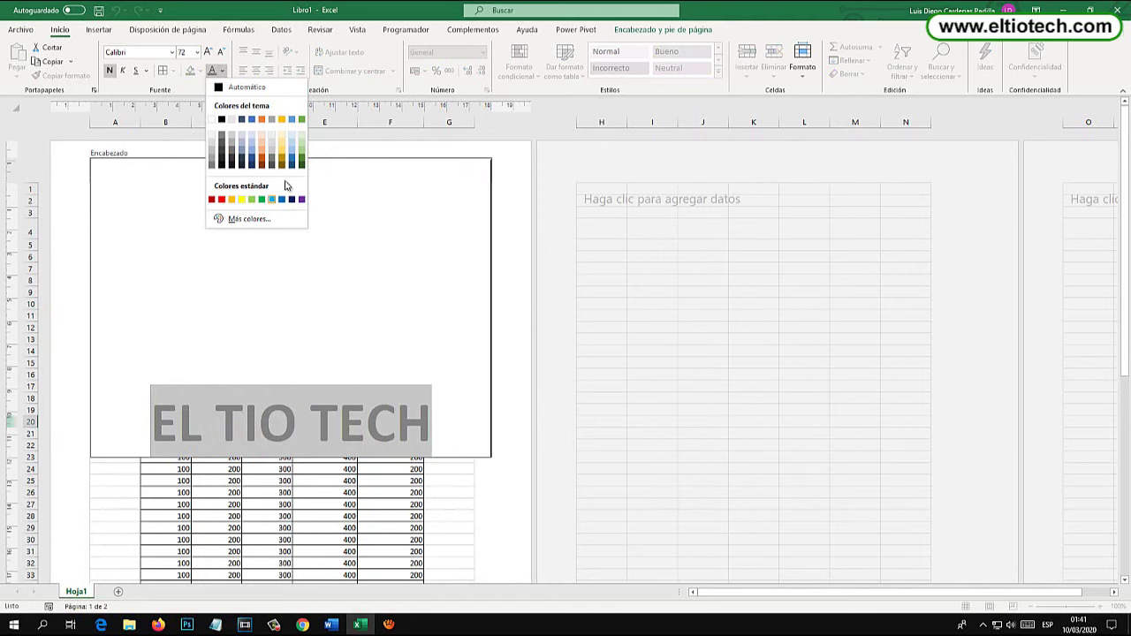
click(303, 134)
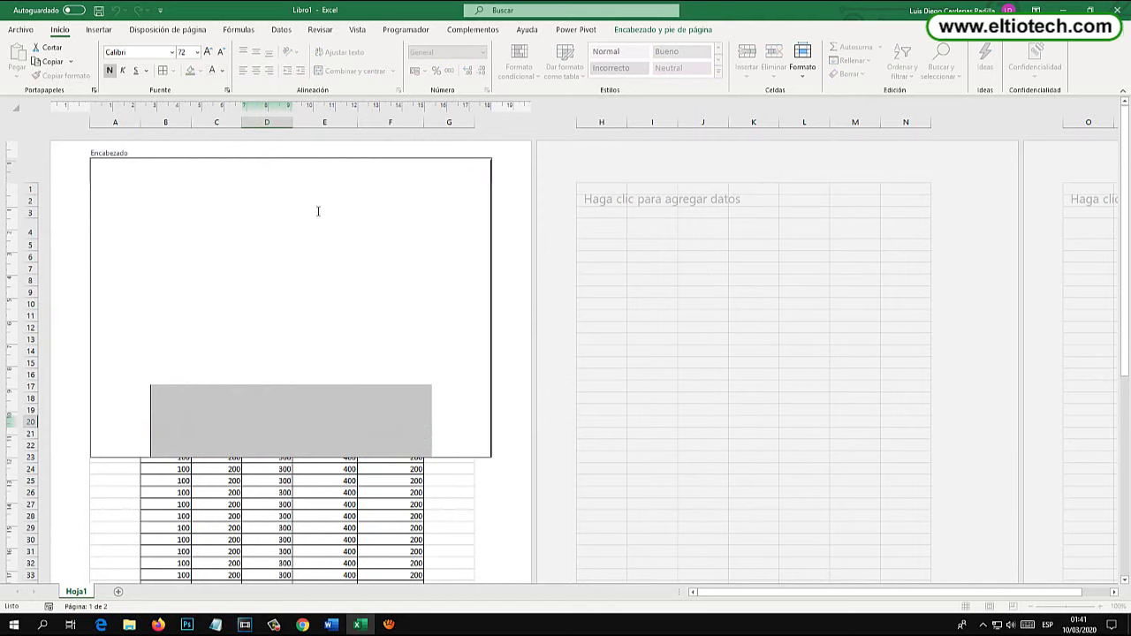
click(223, 71)
click(300, 157)
- Reopen the page header and delete the old EL TIO TECH content
click(372, 516)
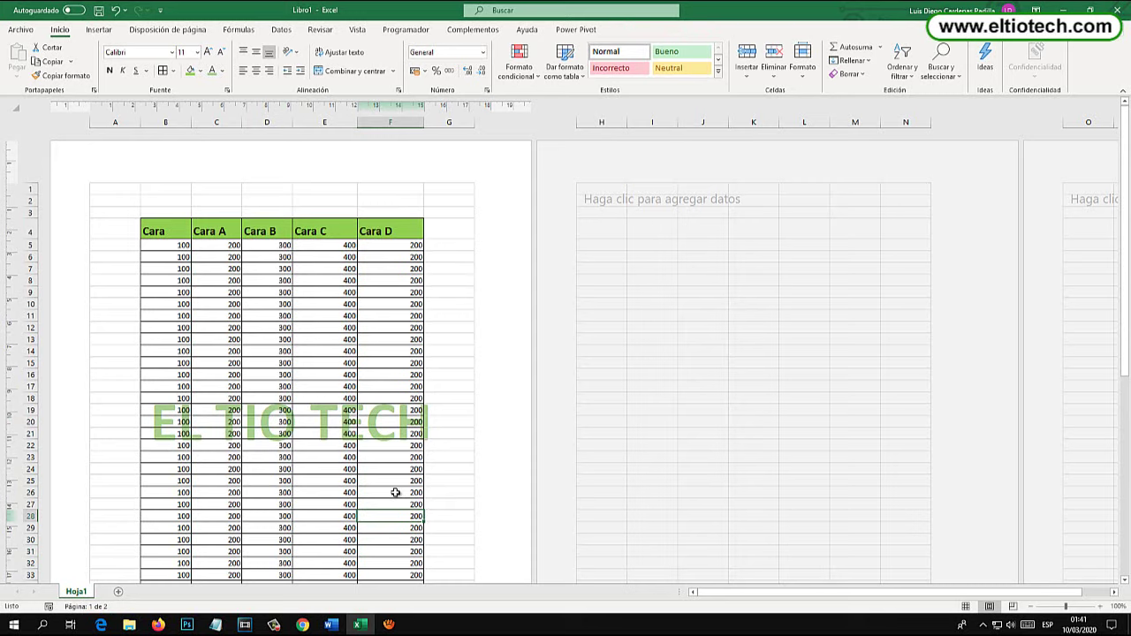
click(301, 161)
key(Delete)
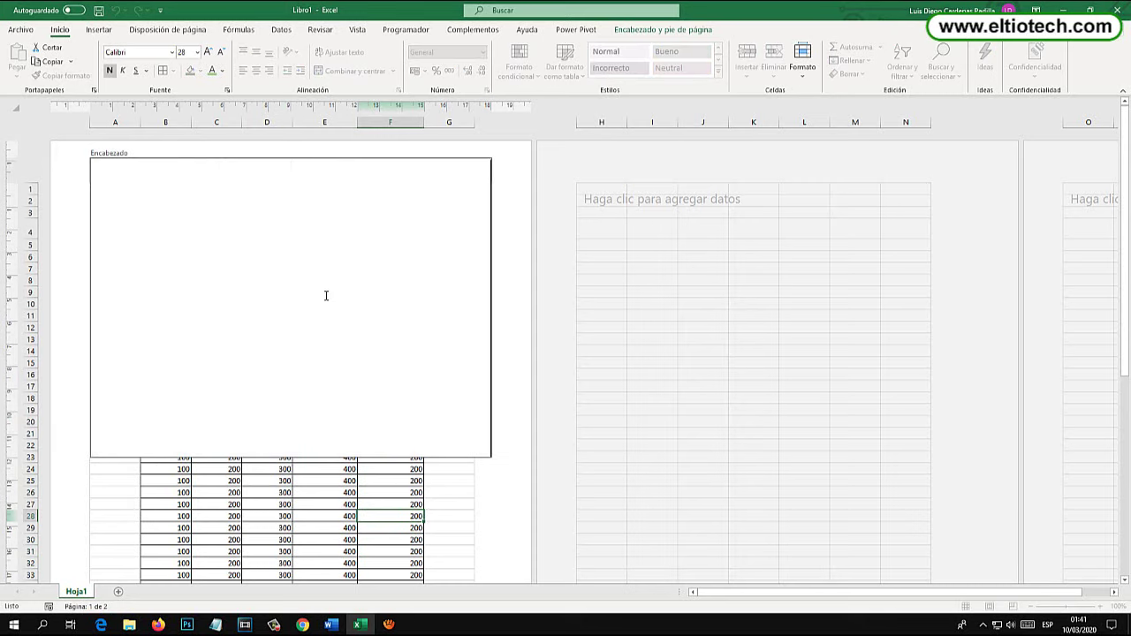
- Exit the header, then reopen its empty centre section for editing
click(277, 515)
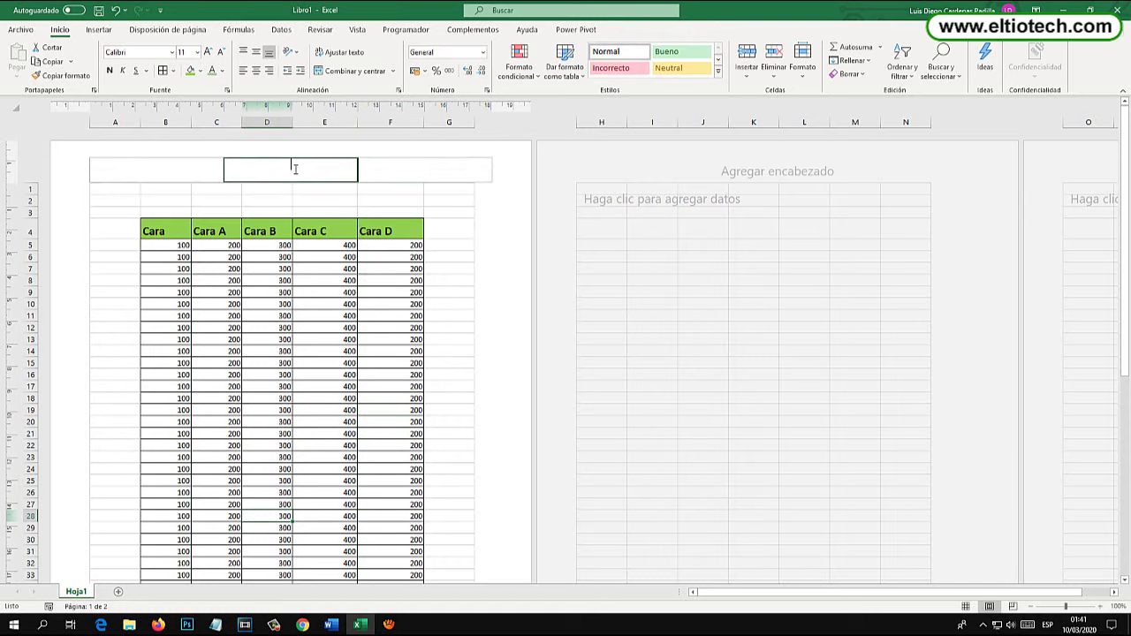
click(290, 165)
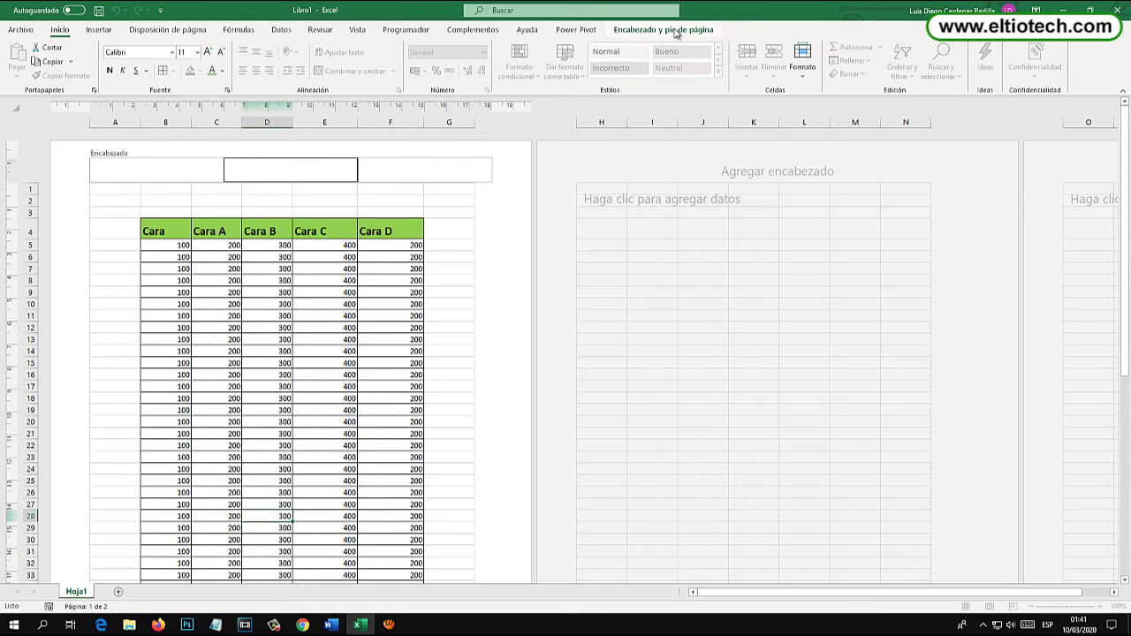
key(super+plus)
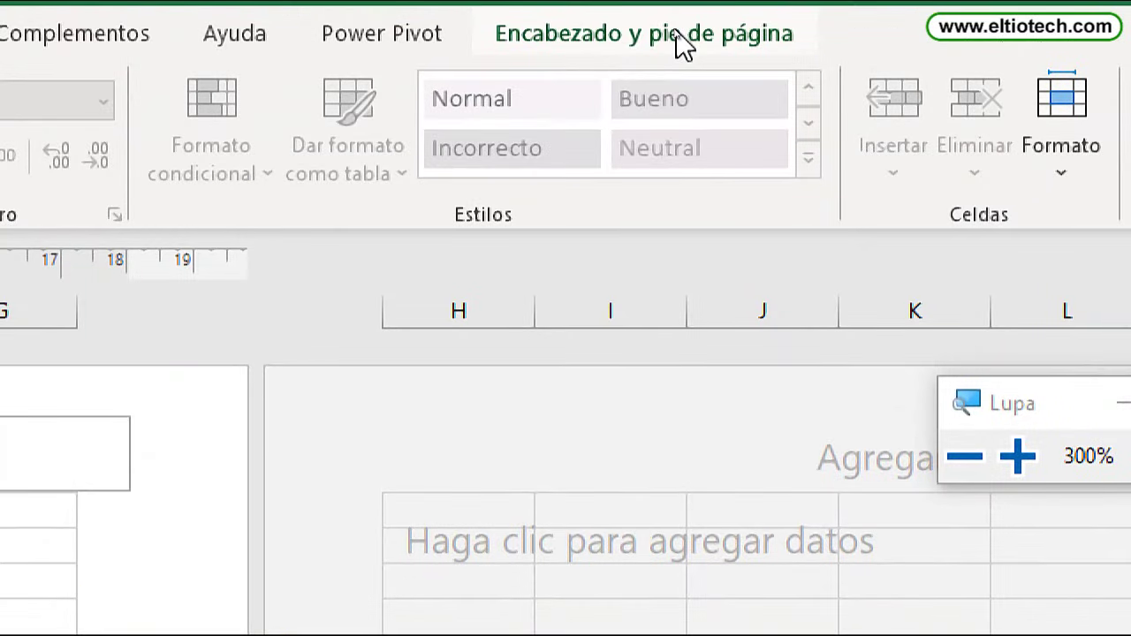
key(super+Escape)
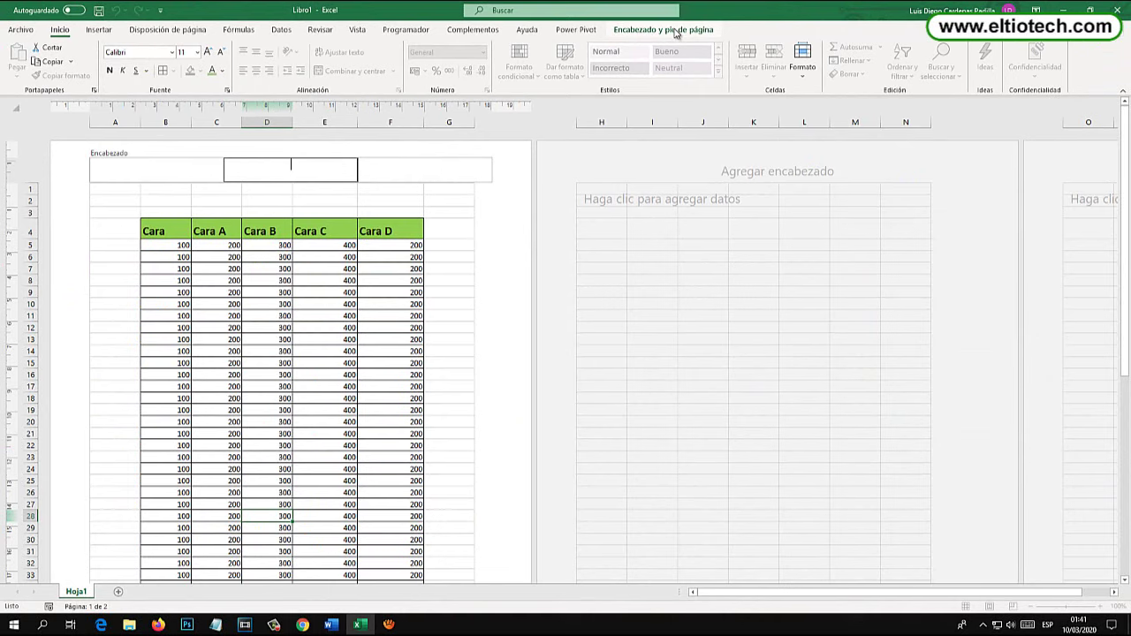
key(super+plus)
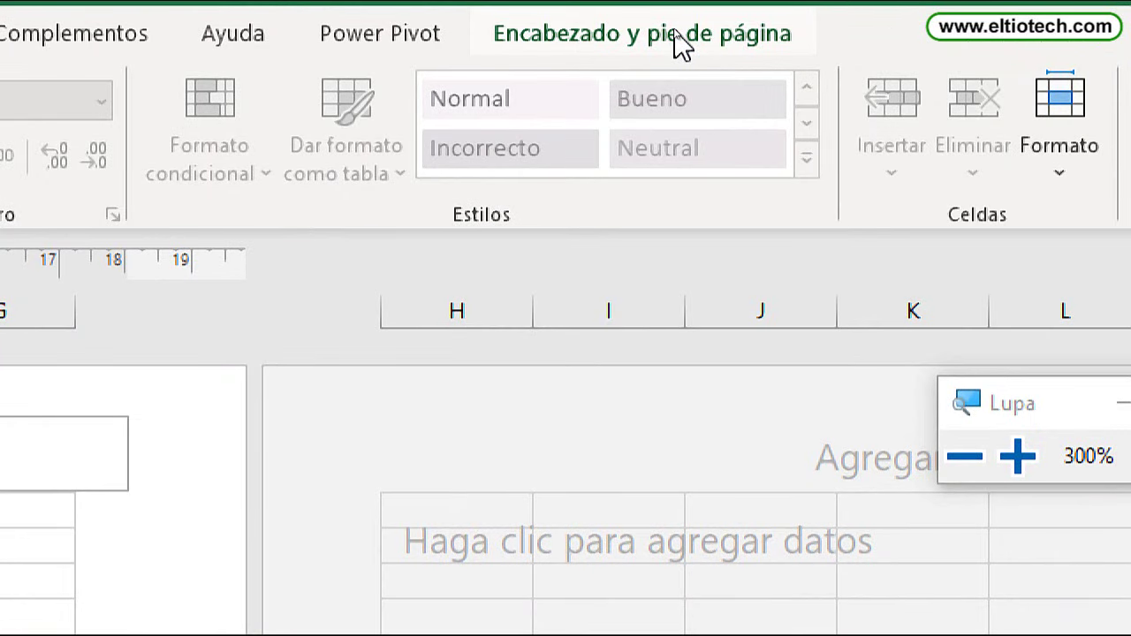
- Insert the logo image fd.png from a file into the centre header section
key(super+Escape)
click(674, 31)
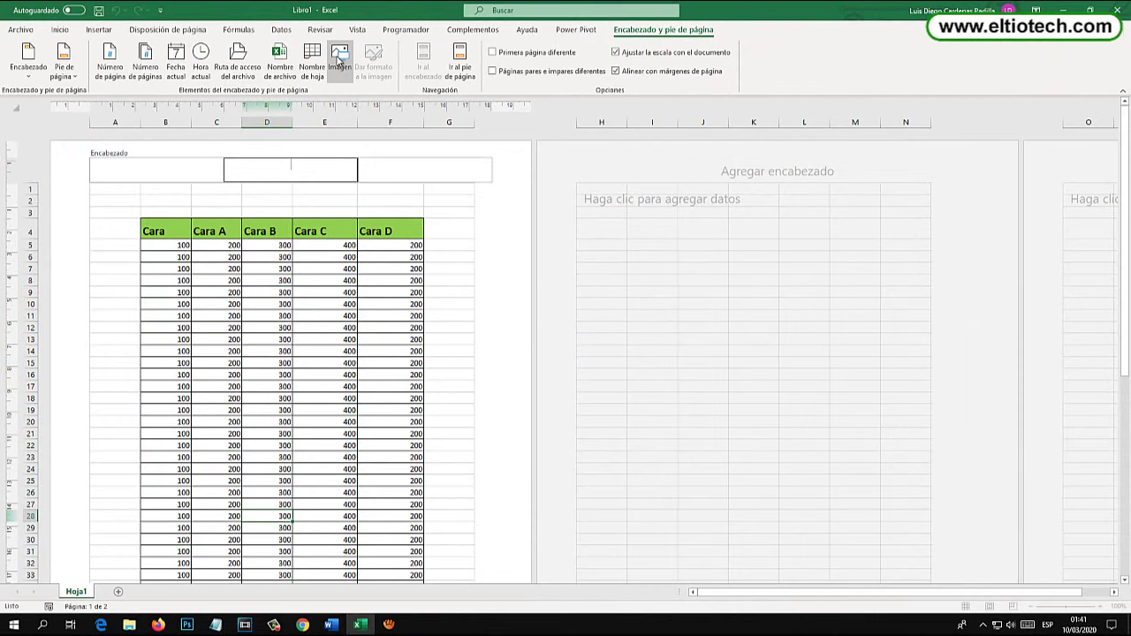
key(super+plus)
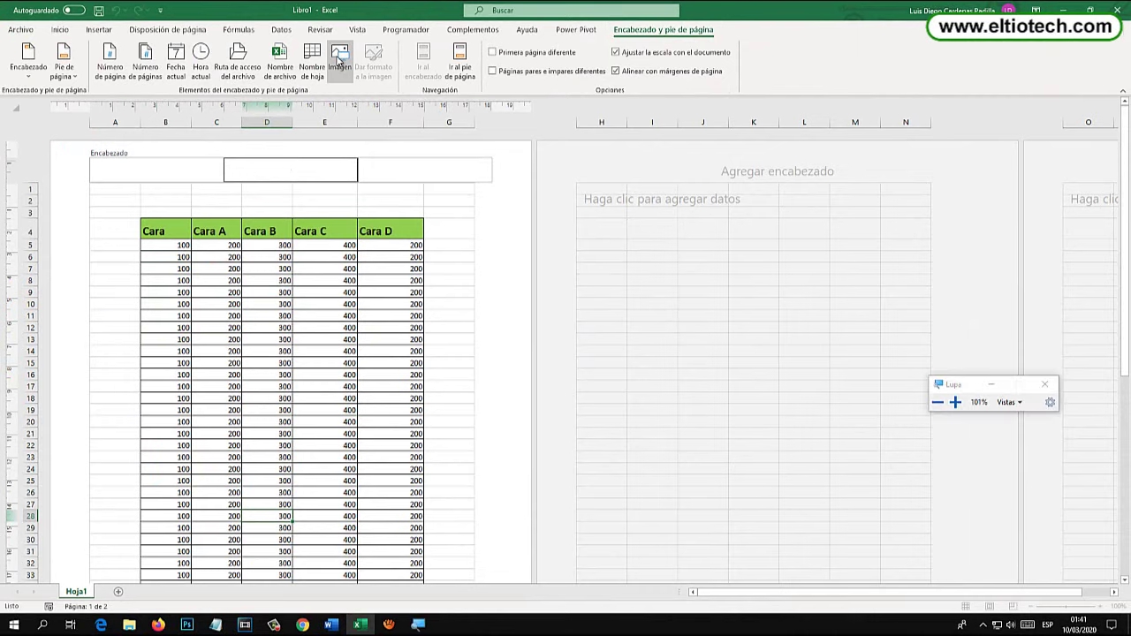
key(super+plus)
key(super+plus)
key(super+Escape)
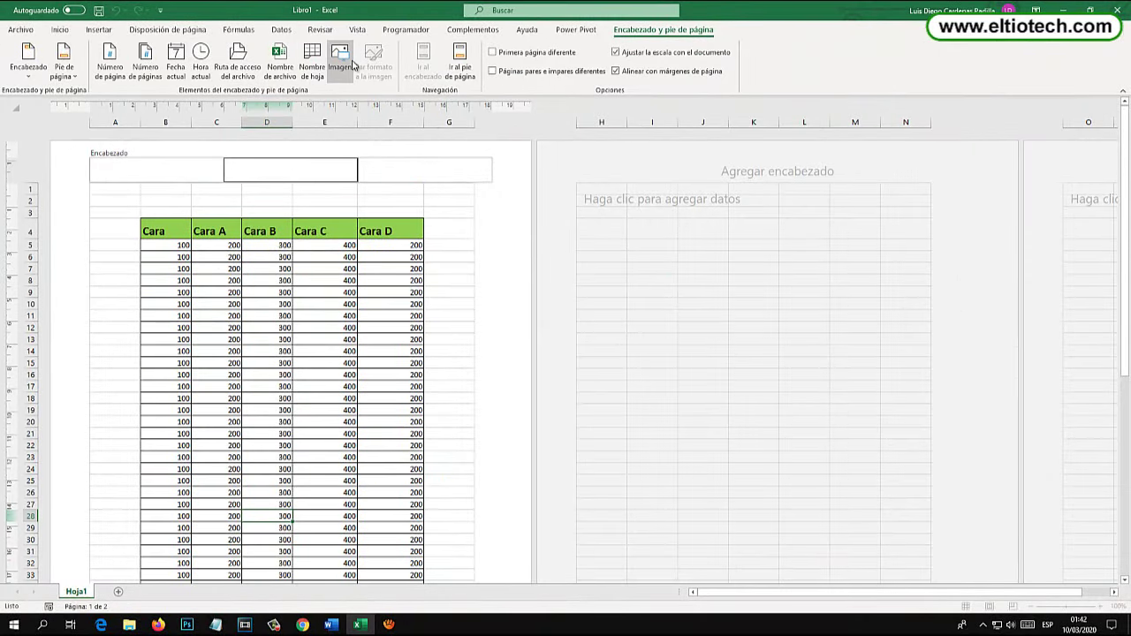
key(super+plus)
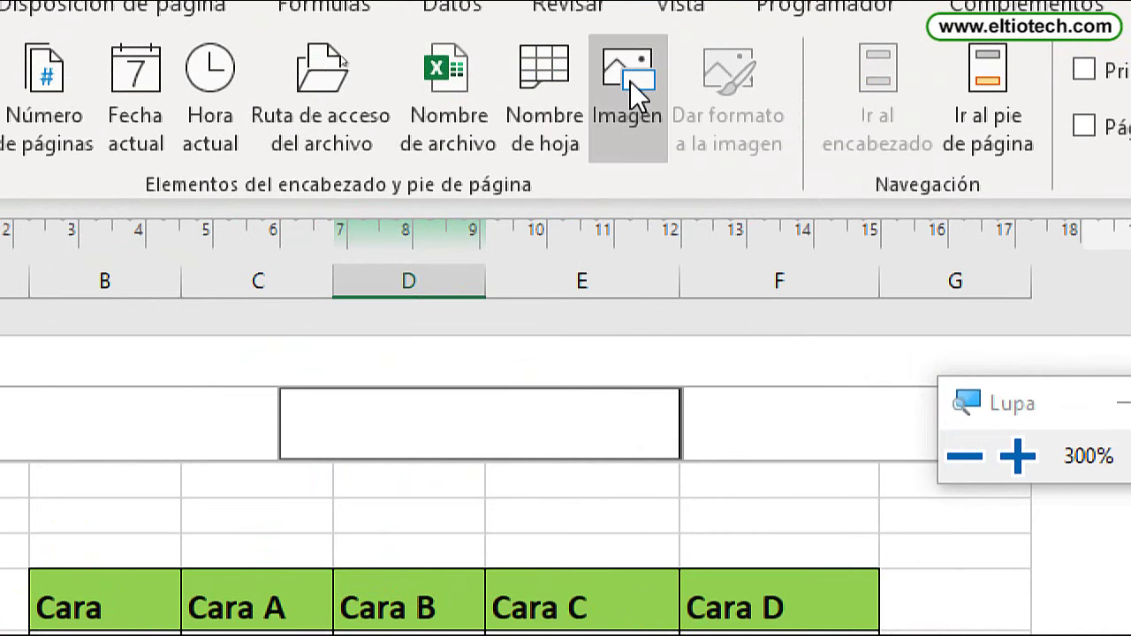
click(630, 81)
key(super+Escape)
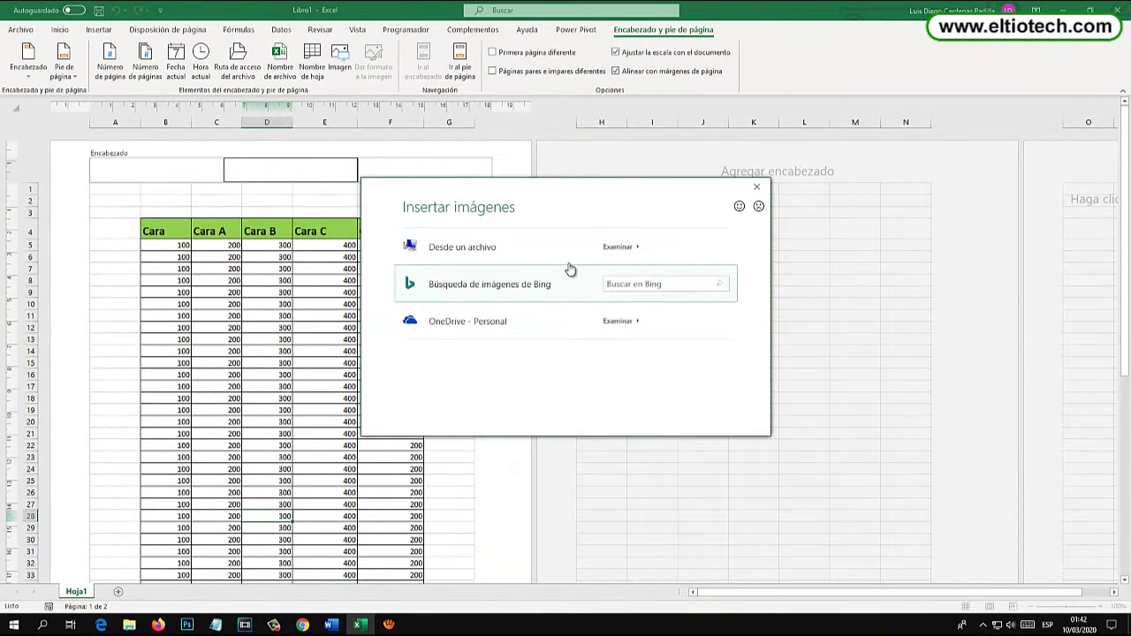
click(569, 252)
drag(359, 25, 597, 167)
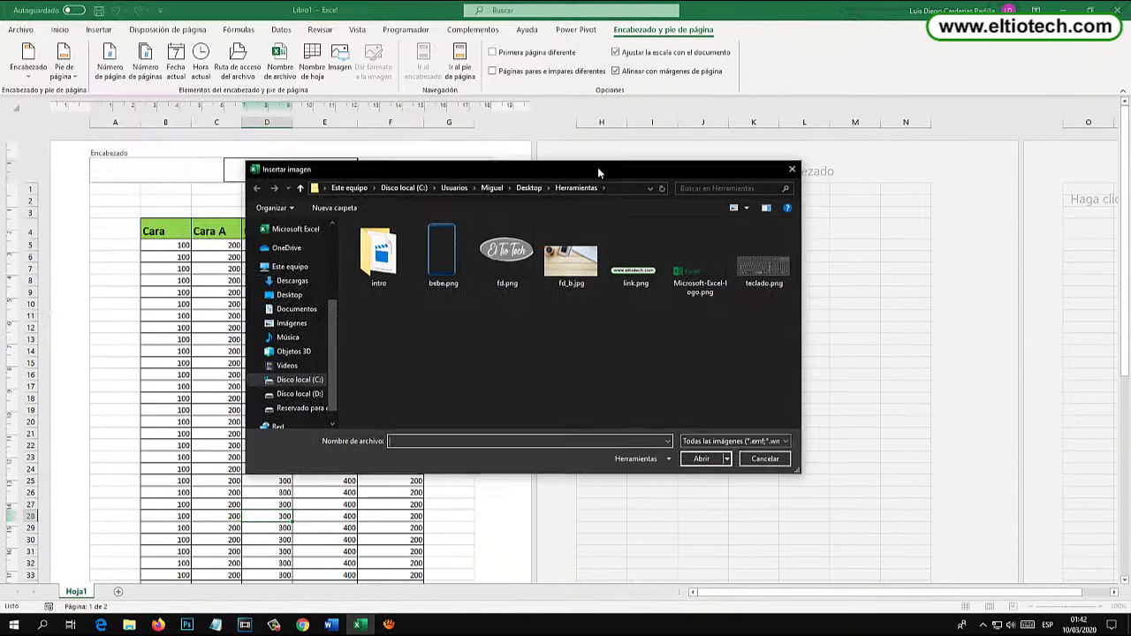
click(521, 252)
key(super+plus)
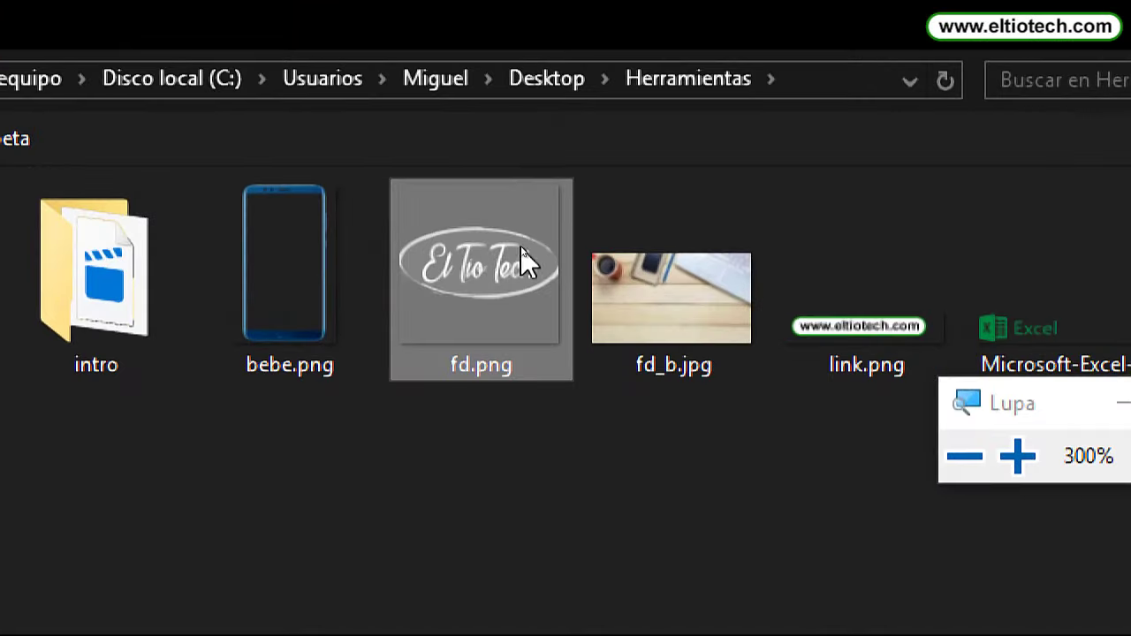
key(super+Escape)
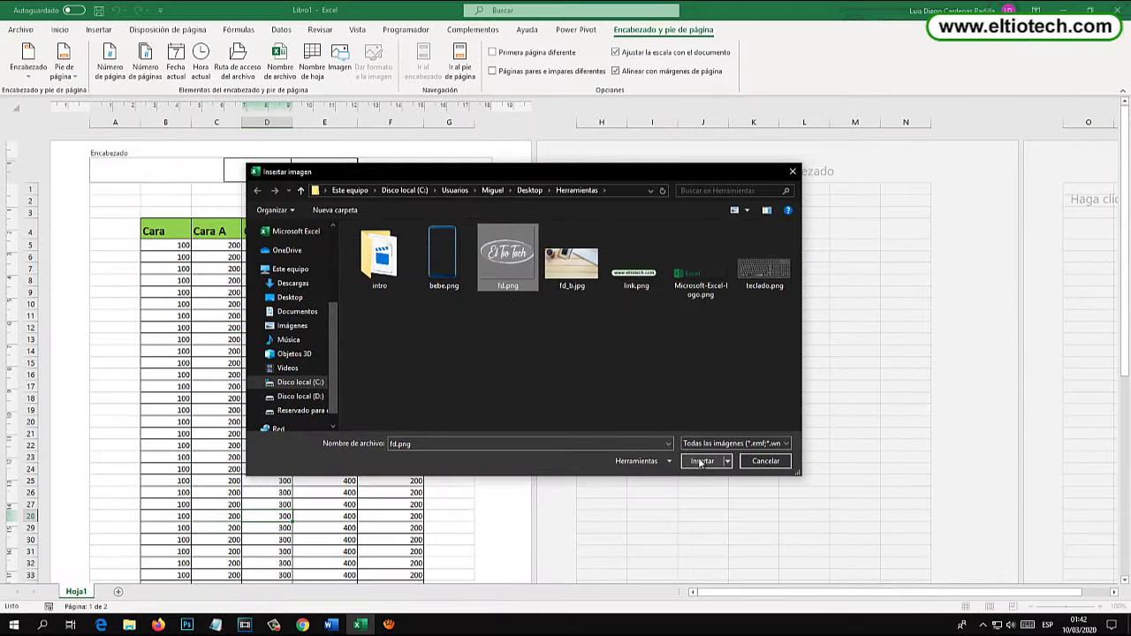
click(702, 460)
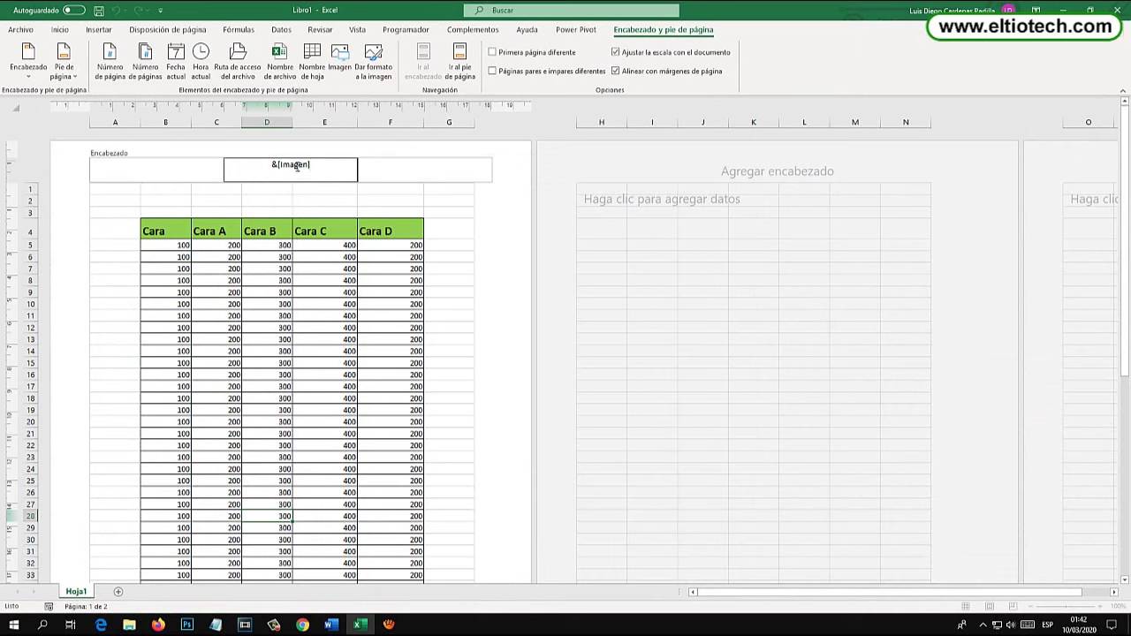
- Preview the inserted logo, then reselect the header's &[Imagen] placeholder
click(308, 224)
click(283, 168)
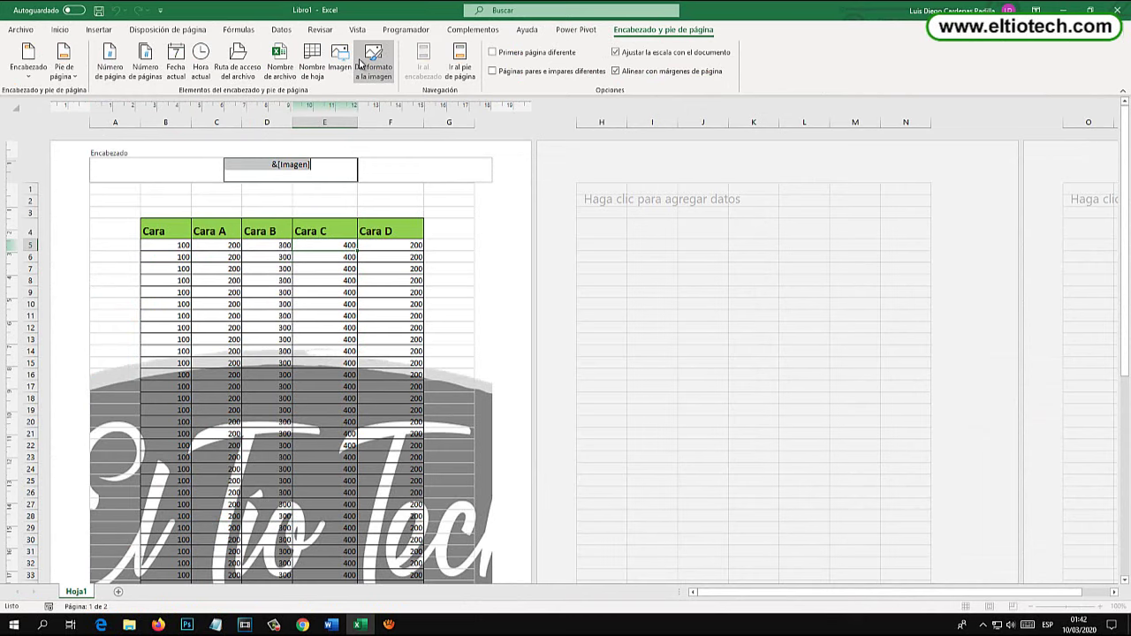
key(super+plus)
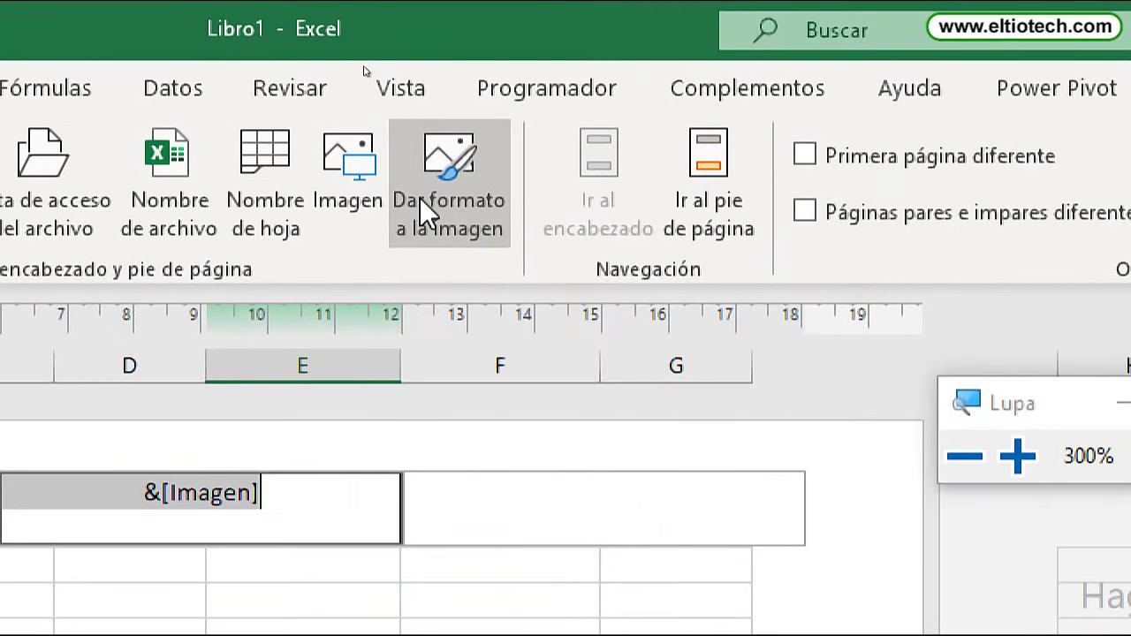
key(super+Escape)
- Scale the header picture to 49% height with aspect ratio locked
click(366, 71)
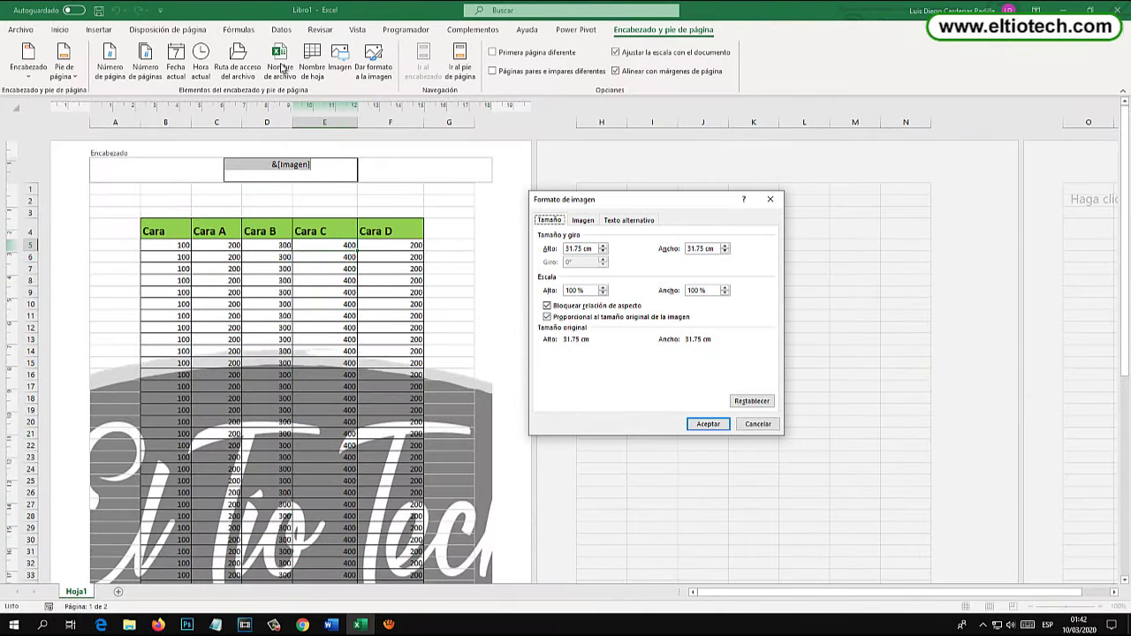
click(603, 251)
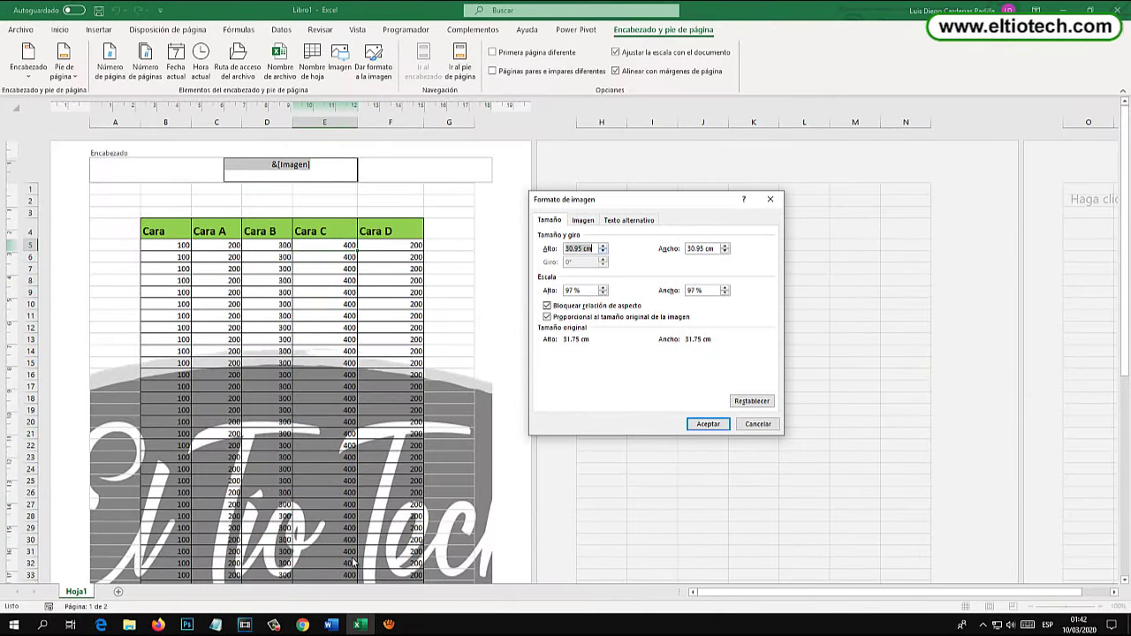
click(603, 252)
key(super+plus)
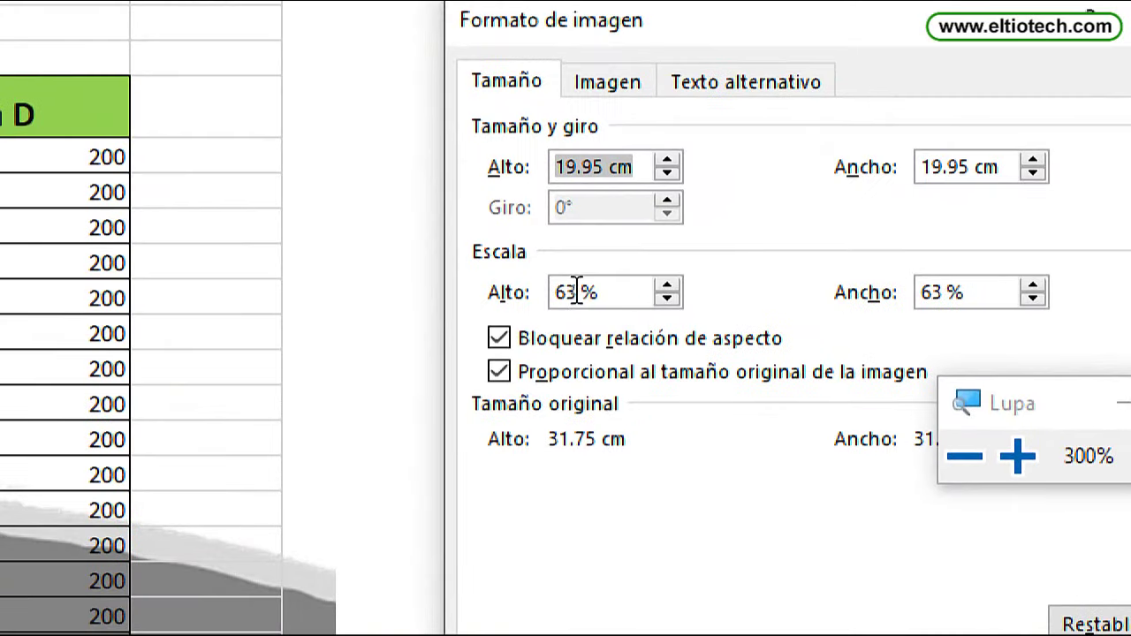
click(603, 293)
click(604, 293)
click(667, 299)
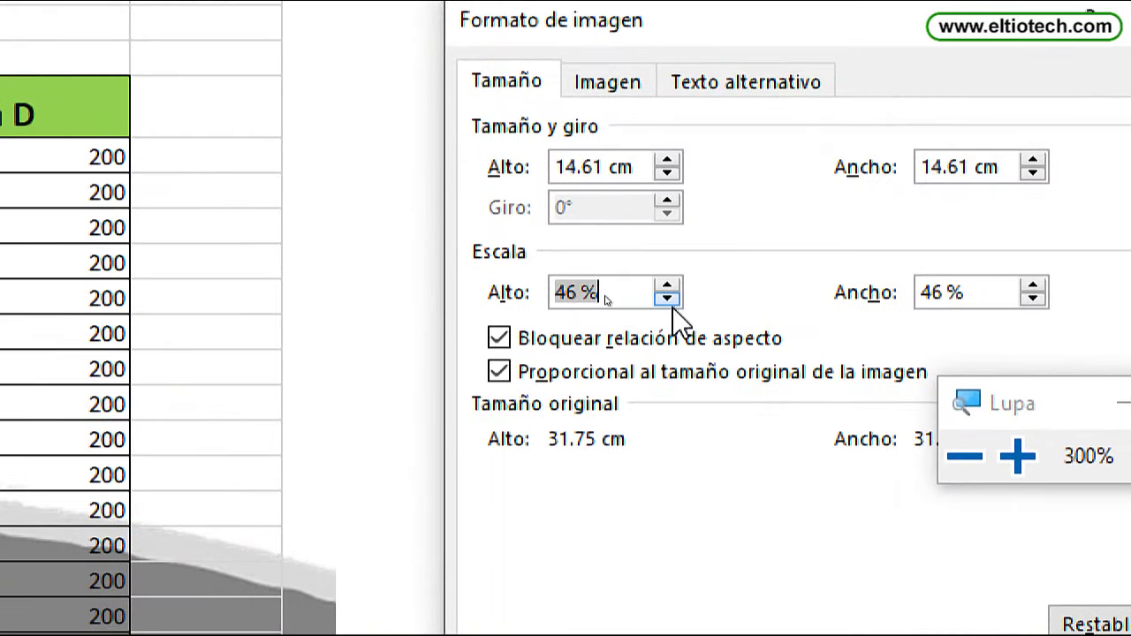
click(667, 286)
click(667, 286)
click(666, 286)
key(super+Escape)
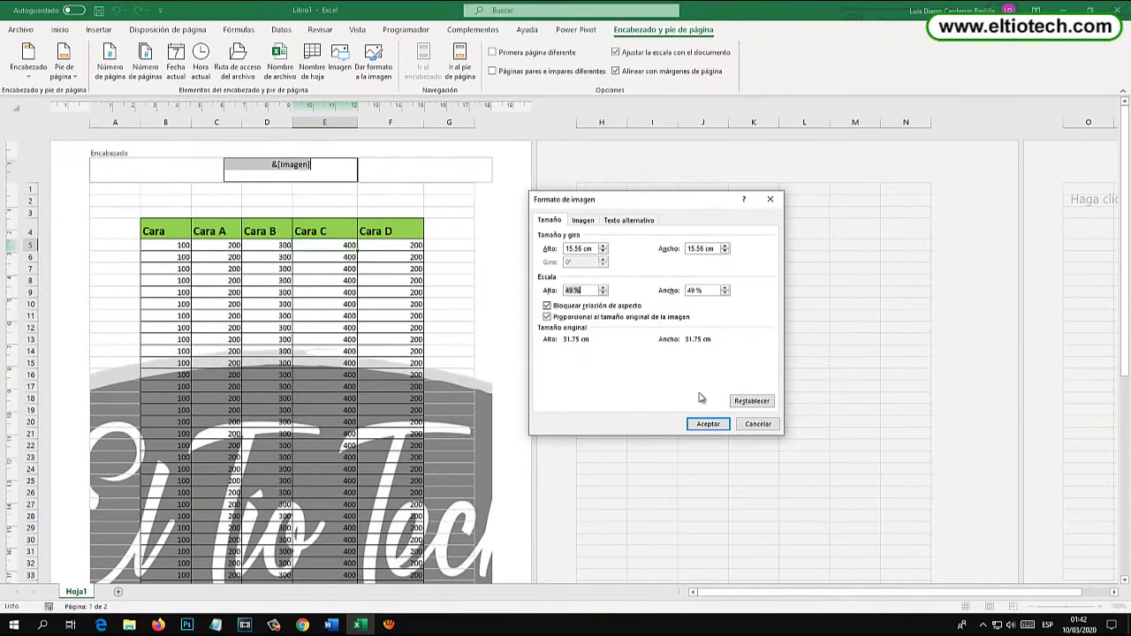
click(708, 424)
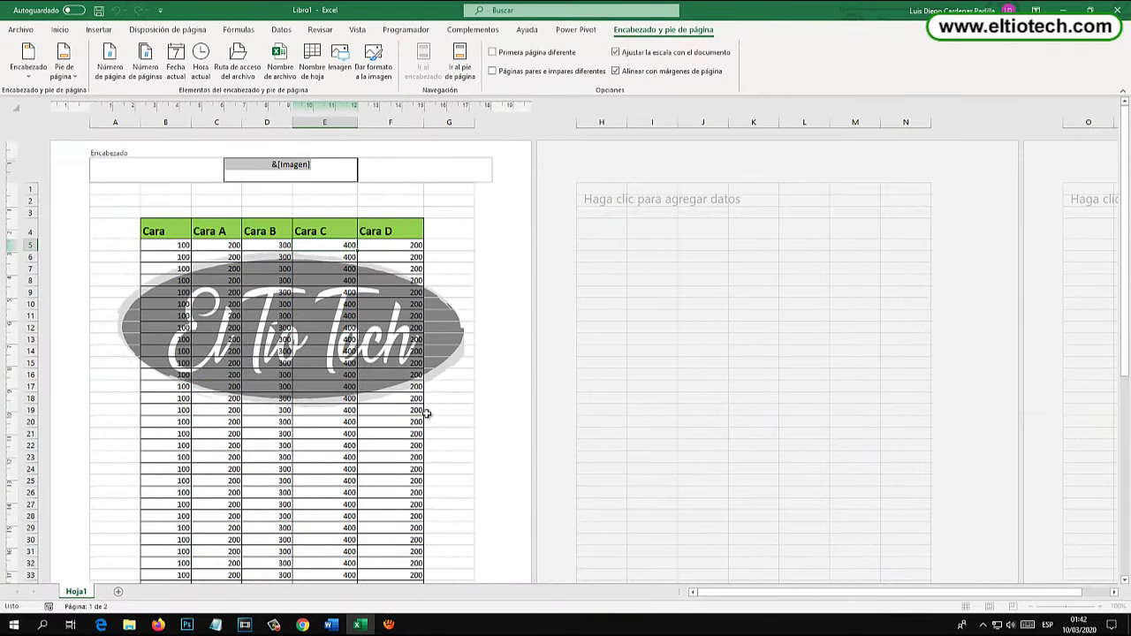
- Add blank lines before the &[Imagen] field so the logo sits over rows 15–24
click(332, 165)
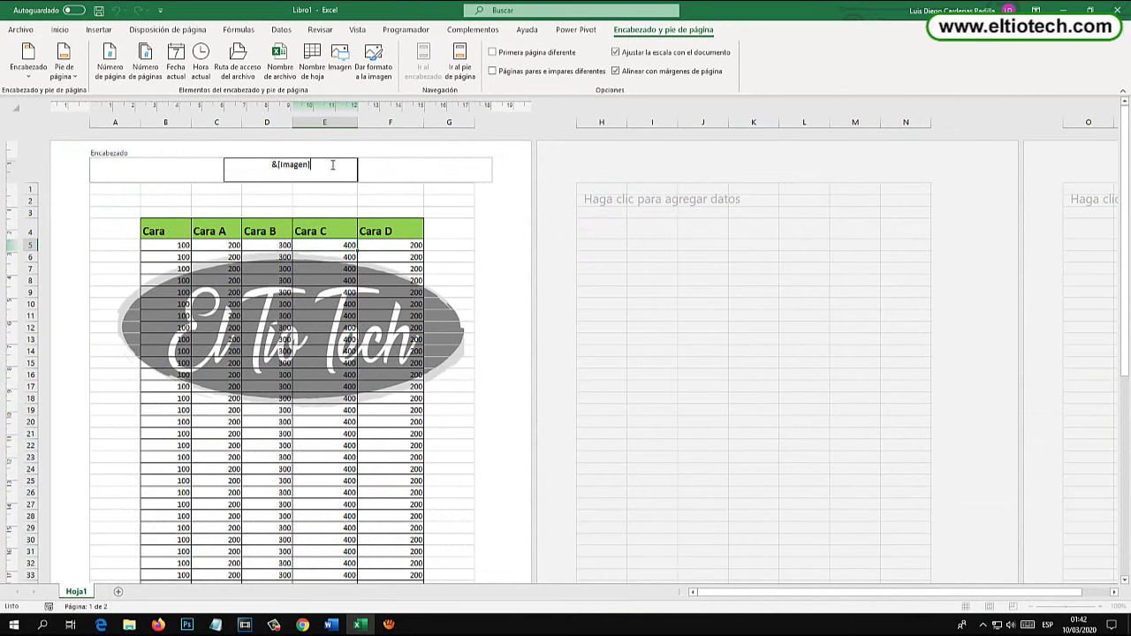
key(Return)
key(Return)
key(Return)
key(Return)
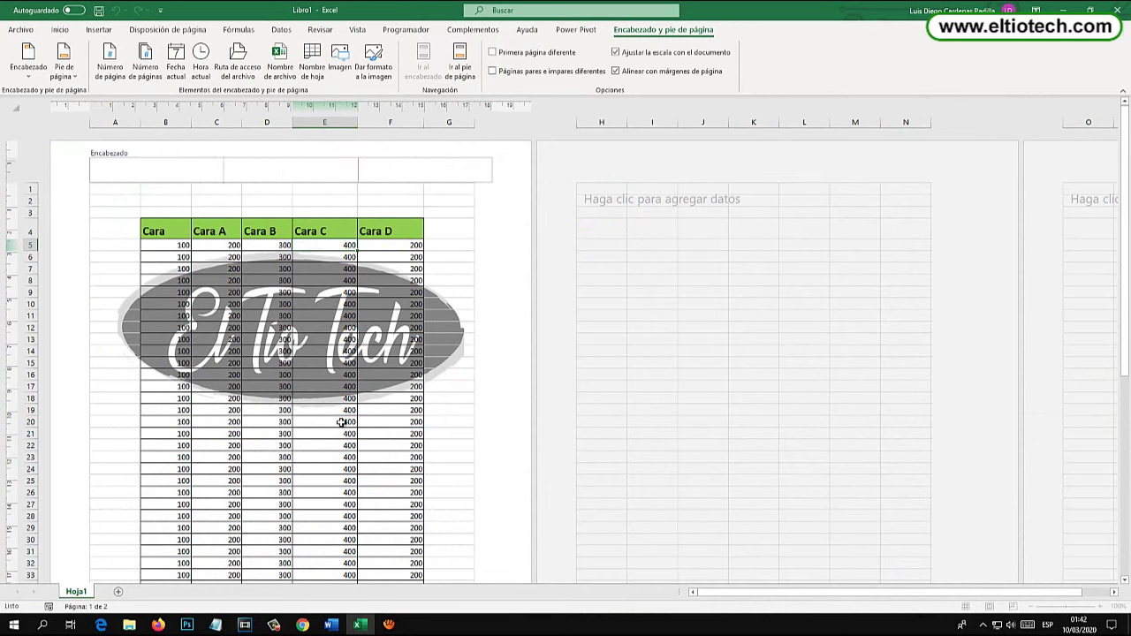
click(332, 420)
click(300, 165)
key(Return)
key(Return)
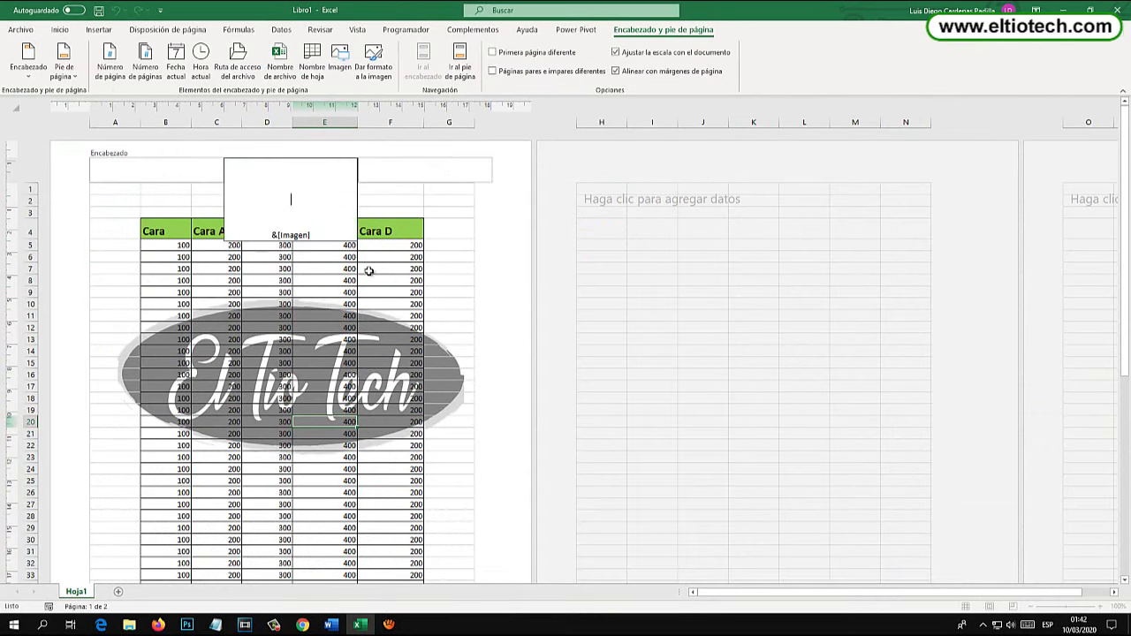
click(366, 505)
click(324, 362)
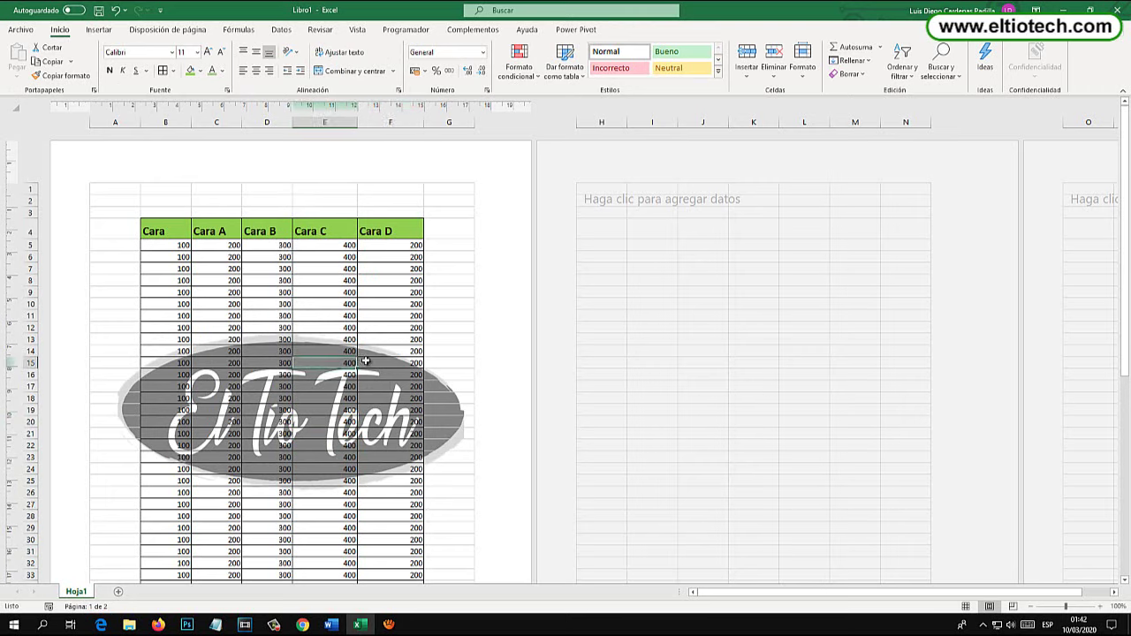
click(288, 167)
click(289, 167)
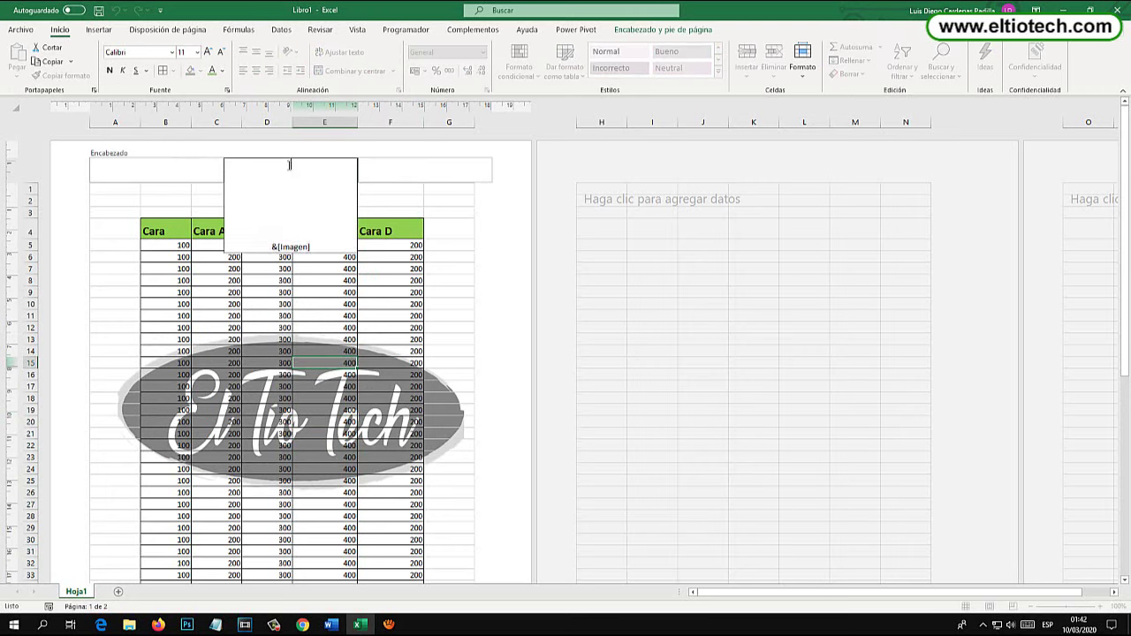
click(656, 27)
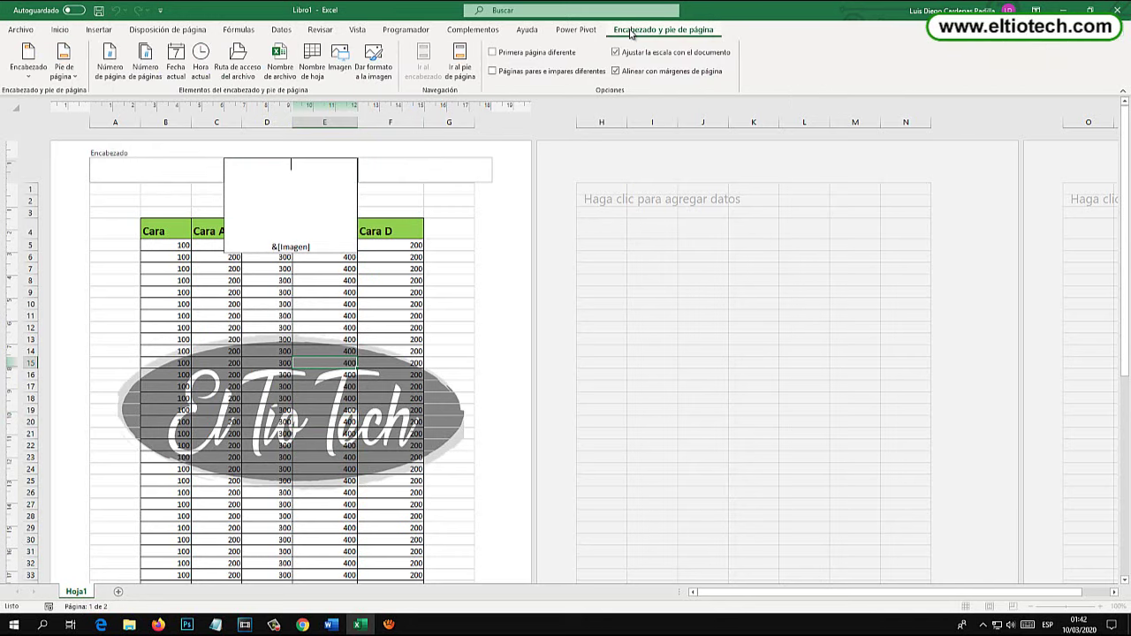
- Raise the header picture's brightness in Format Picture and apply it
key(super+plus)
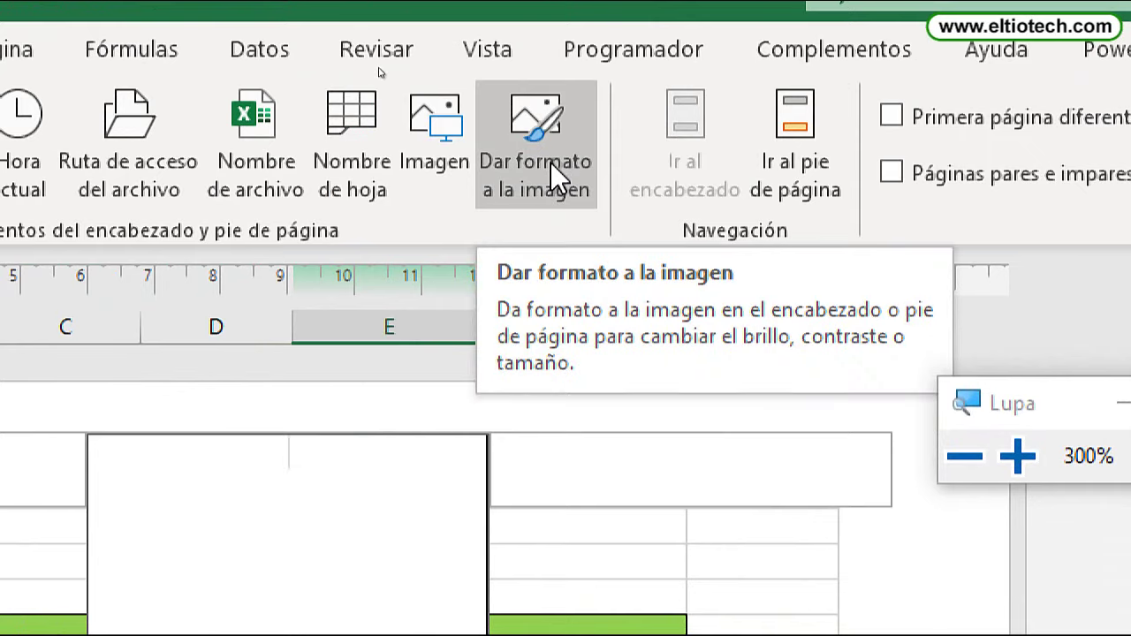
key(super+Escape)
click(373, 66)
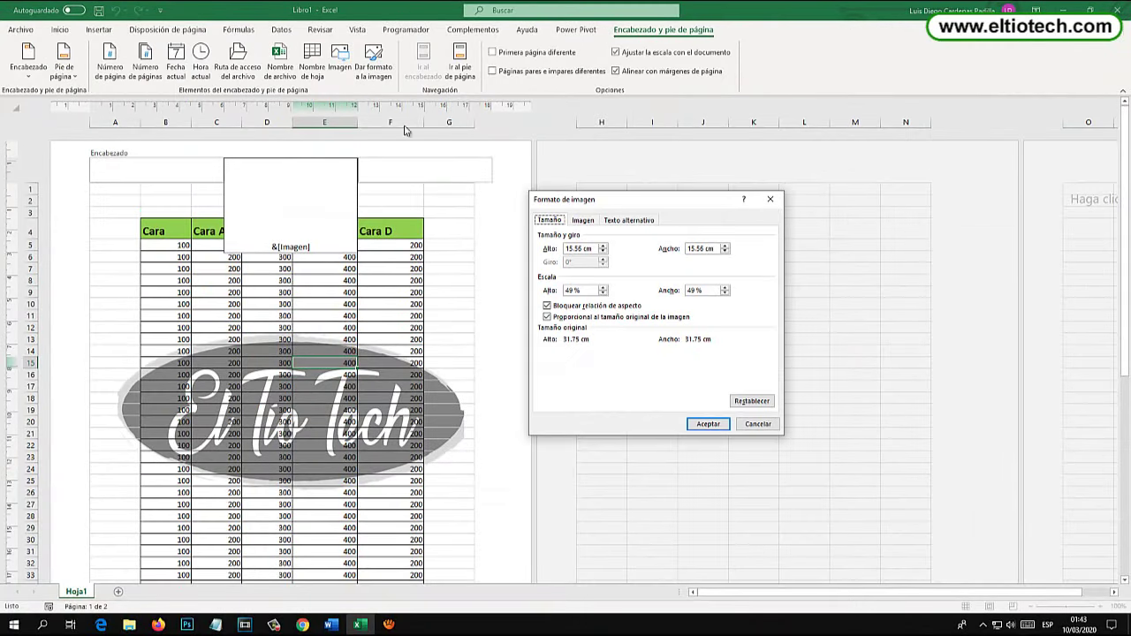
click(585, 221)
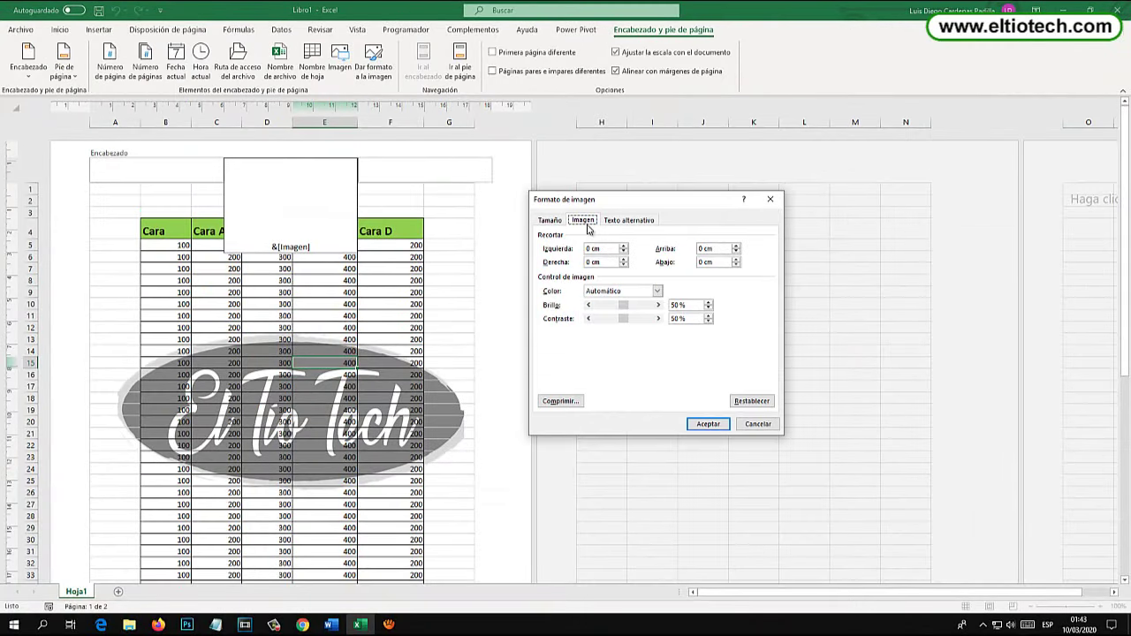
key(super+plus)
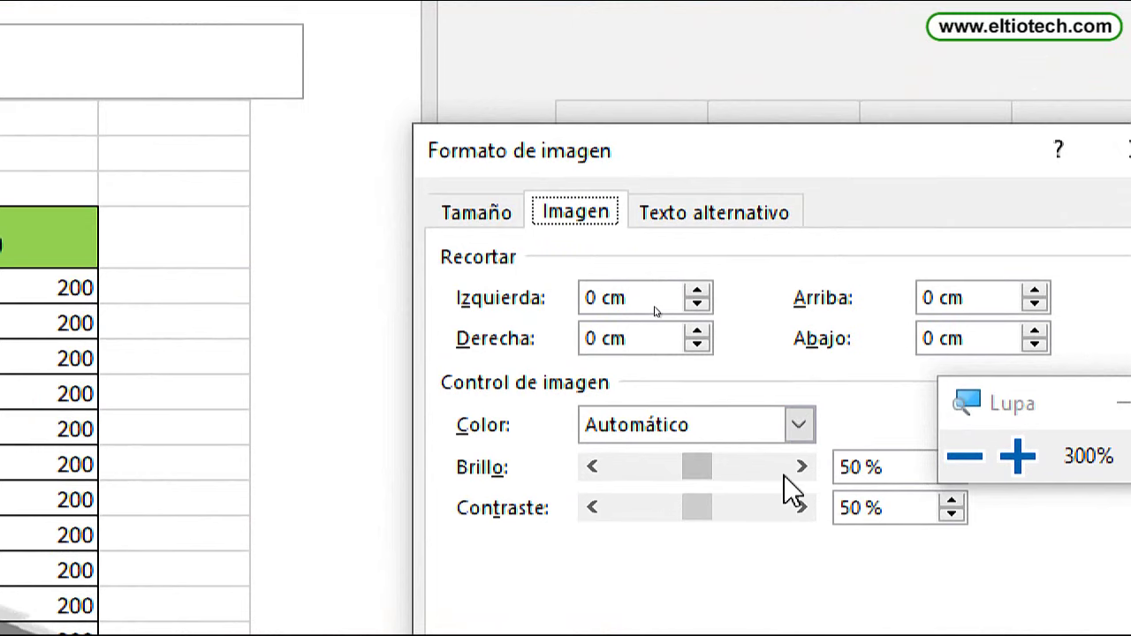
key(super+minus)
key(super+minus)
click(658, 305)
click(658, 305)
click(658, 305)
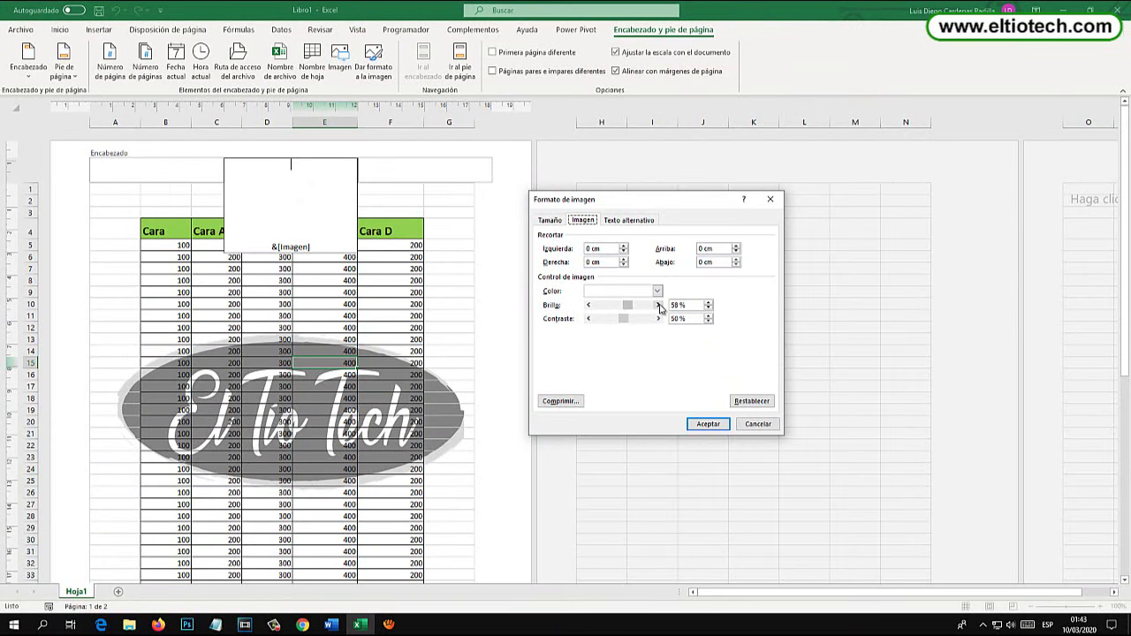
key(super+plus)
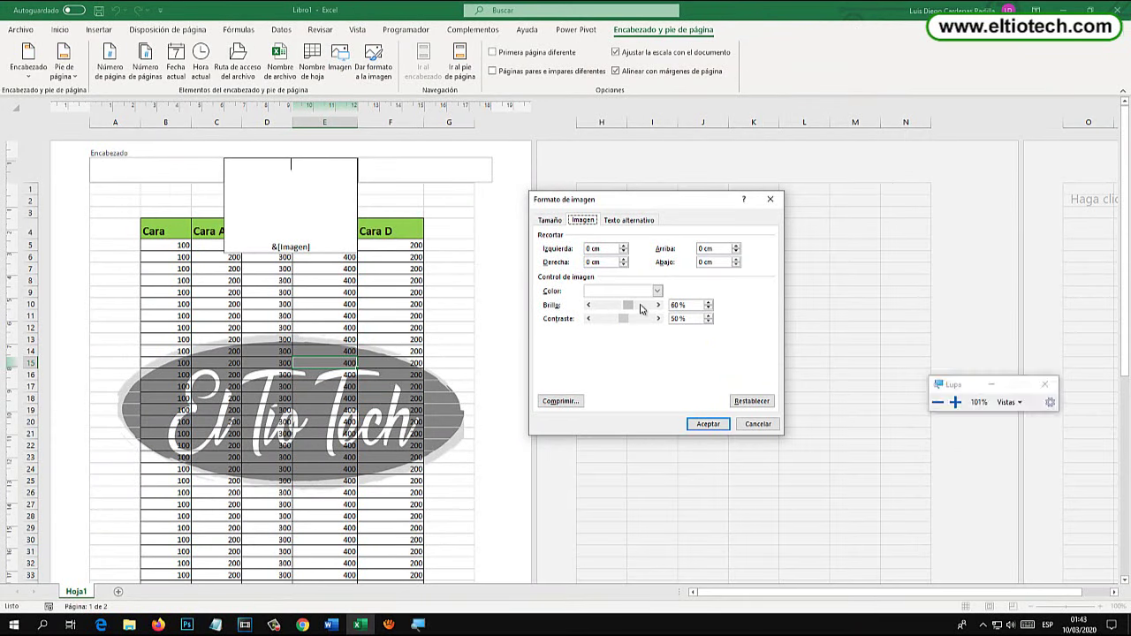
key(super+Escape)
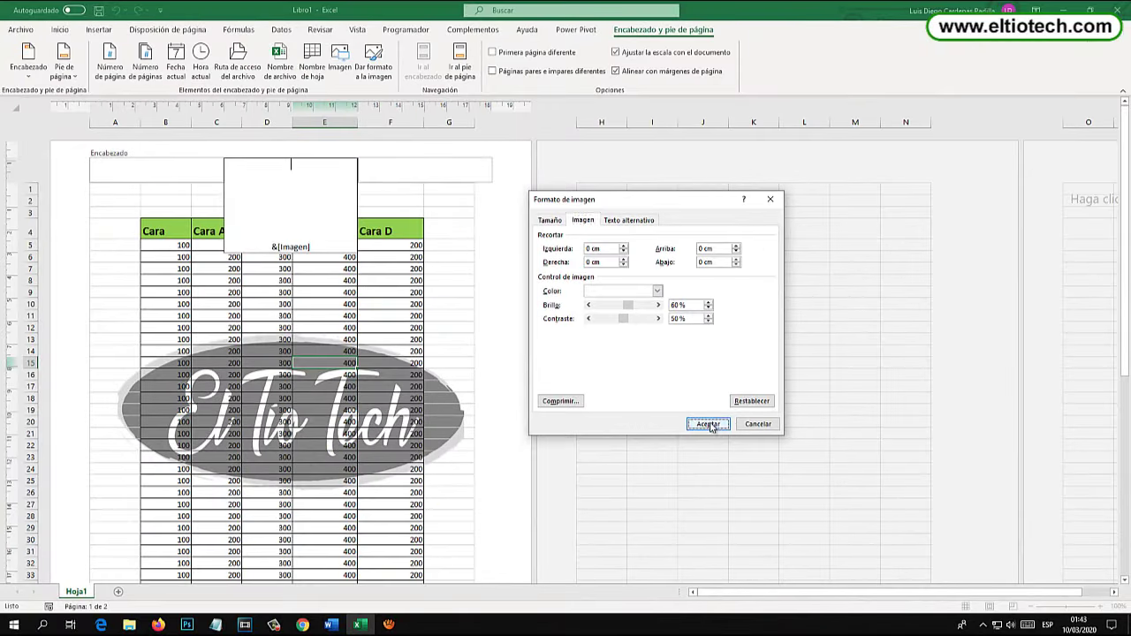
click(716, 424)
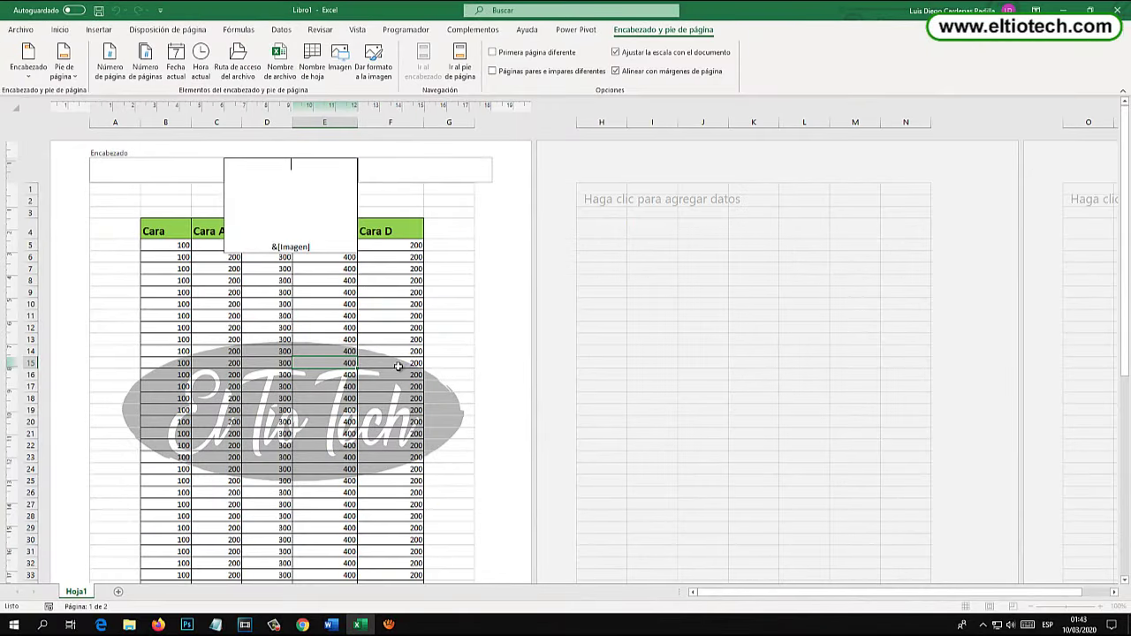
- Fine-tune the logo's brightness to 70% for a faint watermark
click(373, 66)
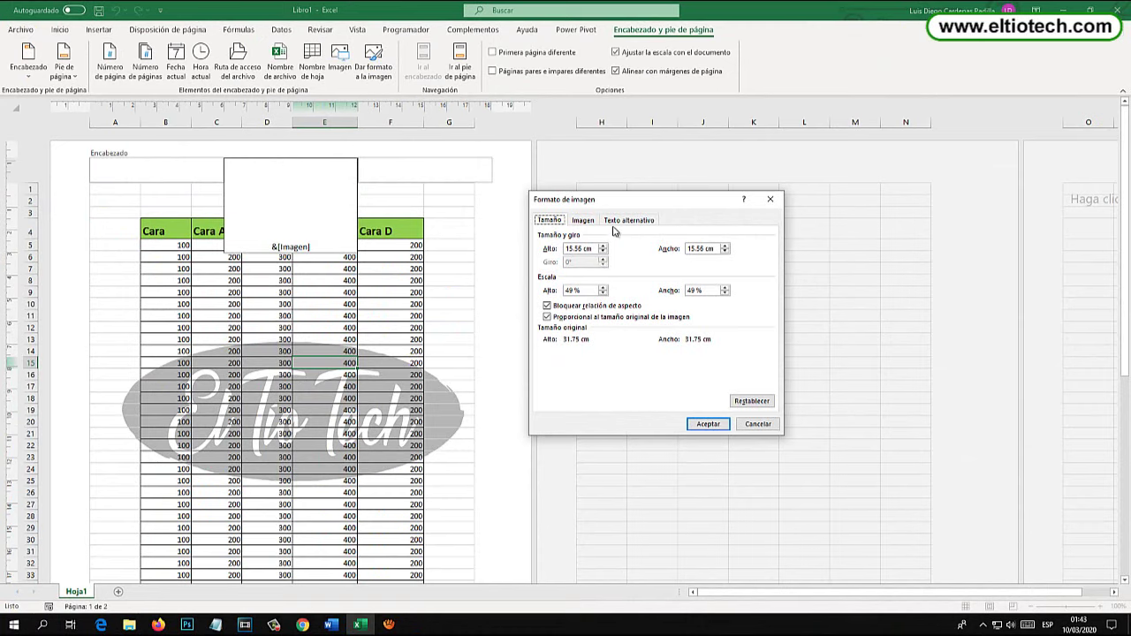
click(583, 220)
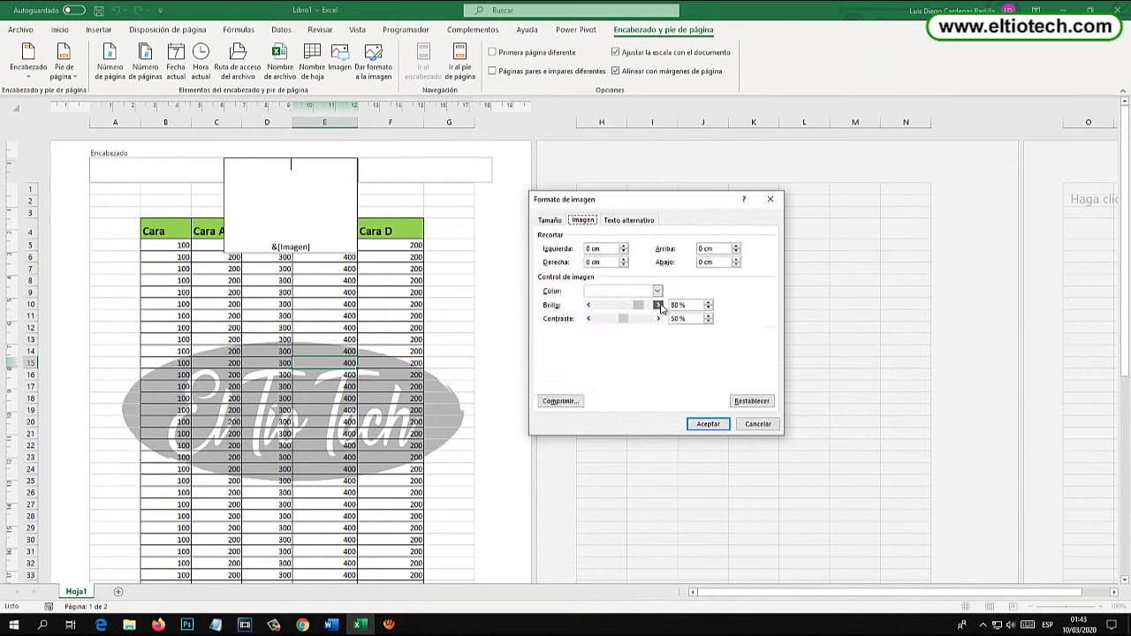
click(708, 424)
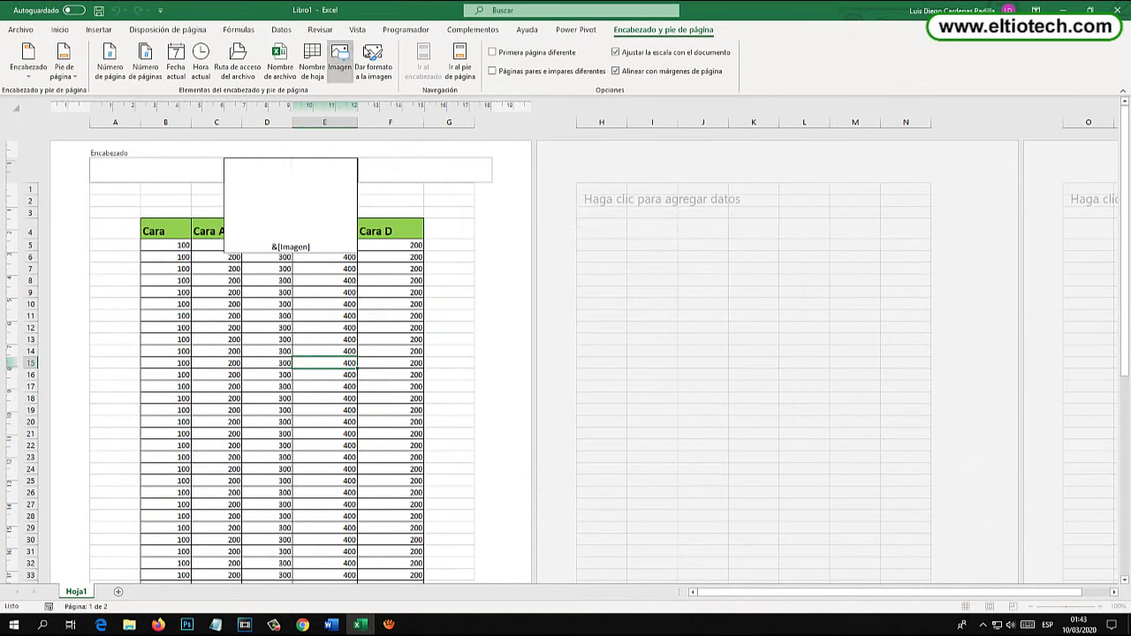
click(372, 62)
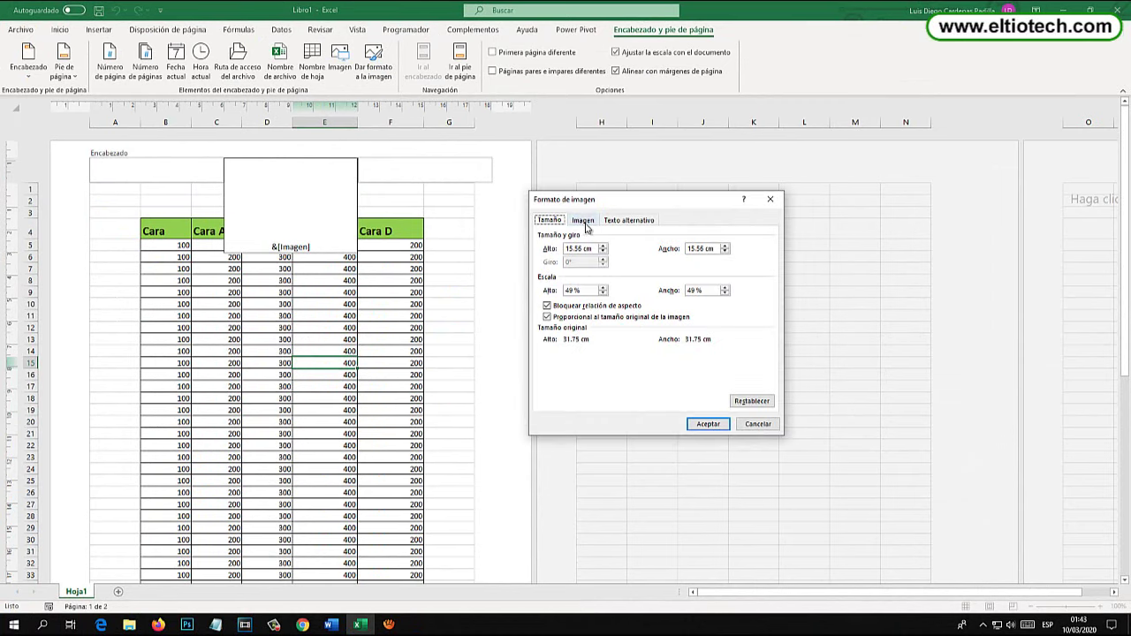
click(583, 221)
click(708, 308)
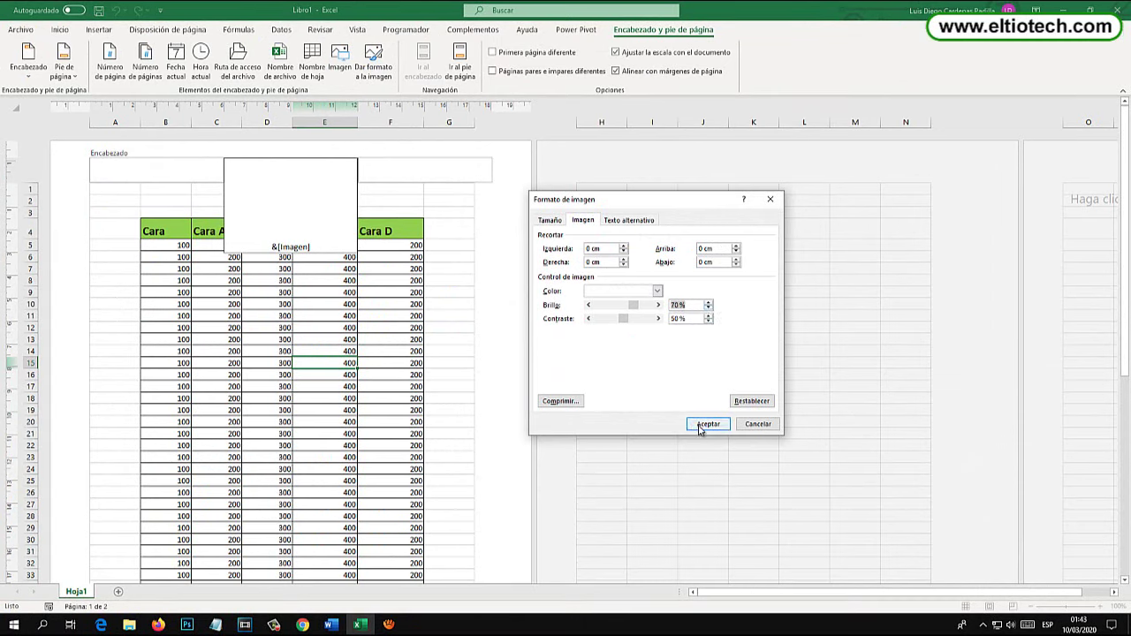
click(699, 425)
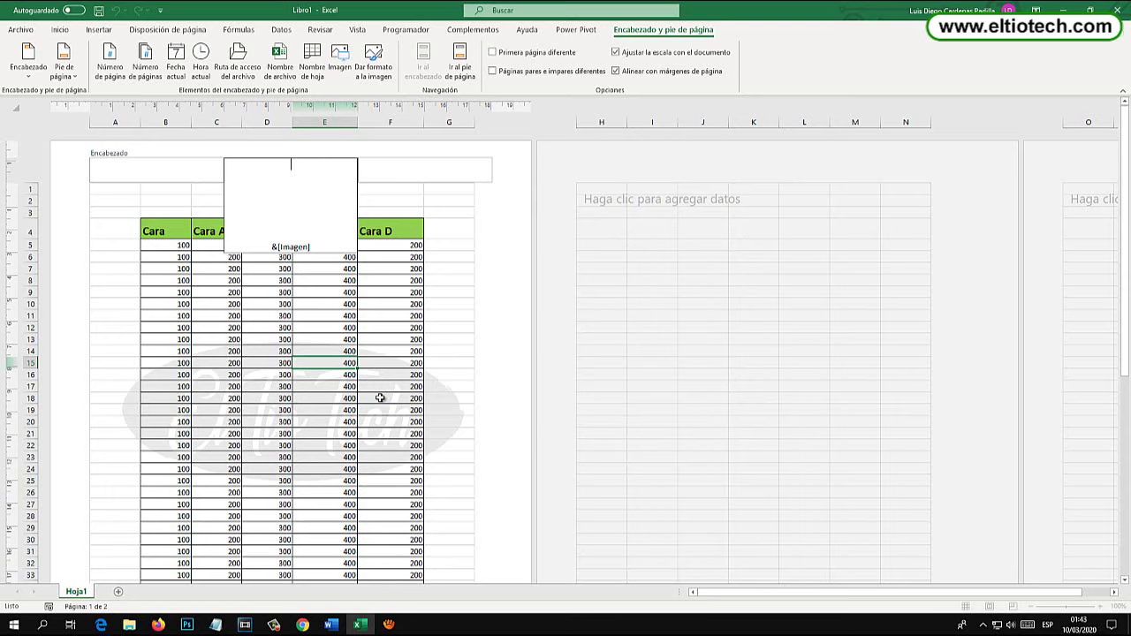
- Exit header editing and scroll through the pages to check the pale logo watermark
click(379, 397)
scroll(377, 396, down, 5)
scroll(376, 396, down, 5)
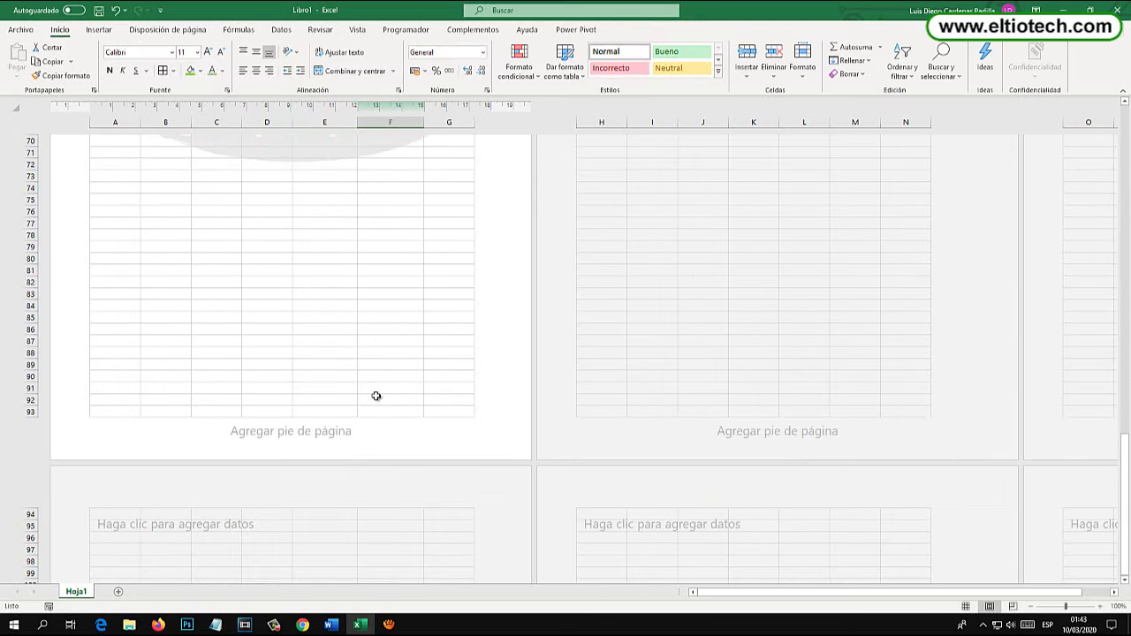
scroll(376, 396, up, 5)
scroll(376, 396, up, 3)
scroll(376, 396, down, 5)
scroll(376, 396, up, 5)
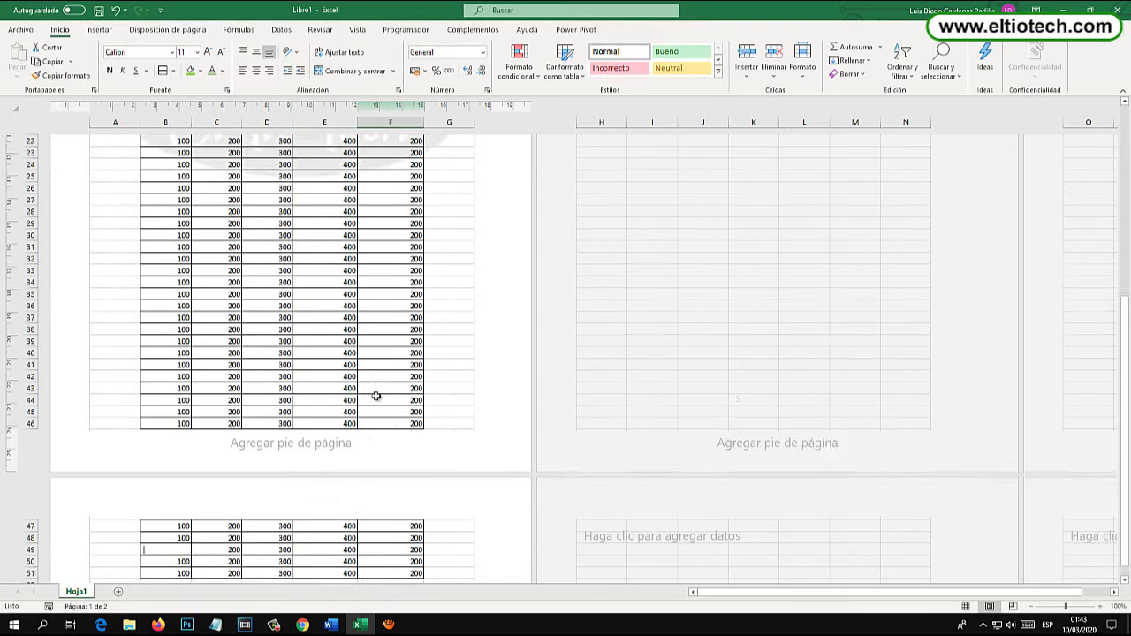
scroll(376, 396, up, 5)
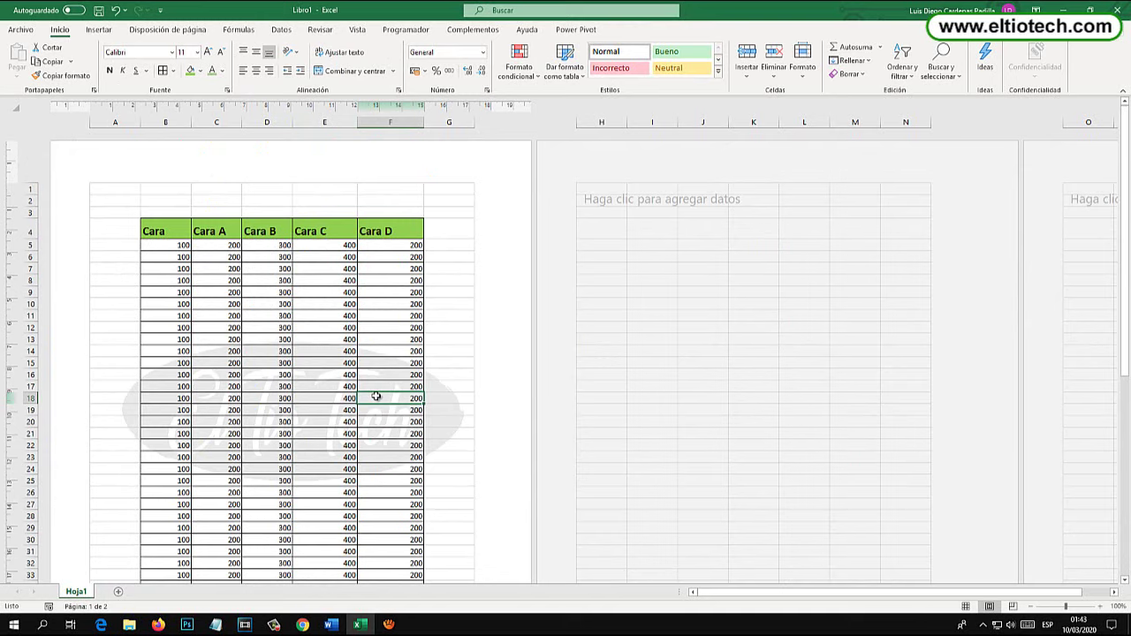